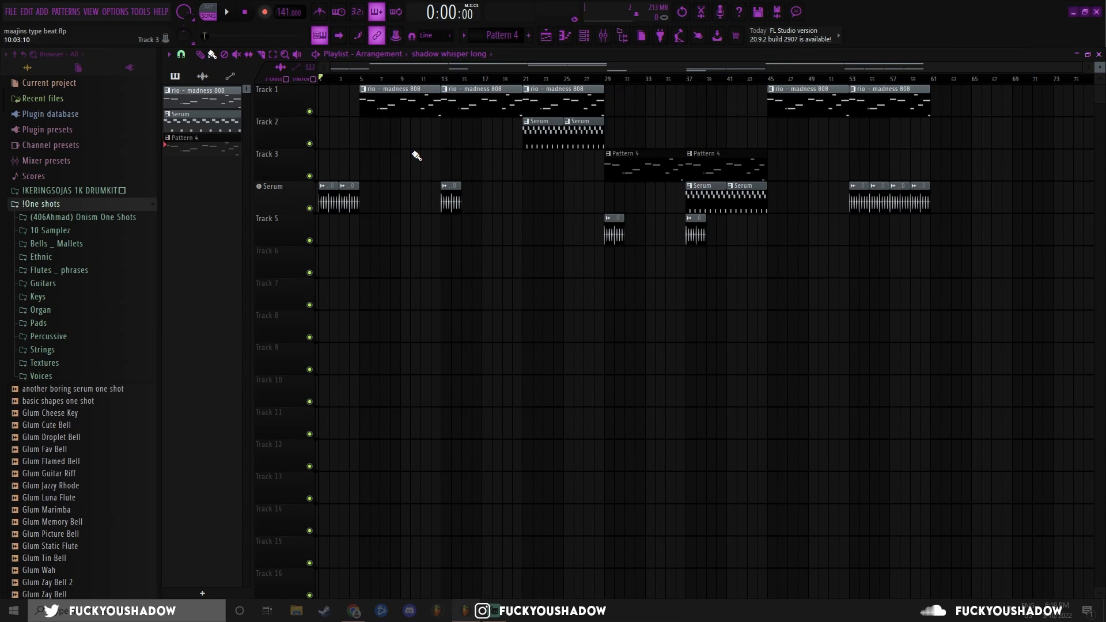
- Open the channel rack and inspect the sampler settings of the rio - madness 808 channel
key("F6")
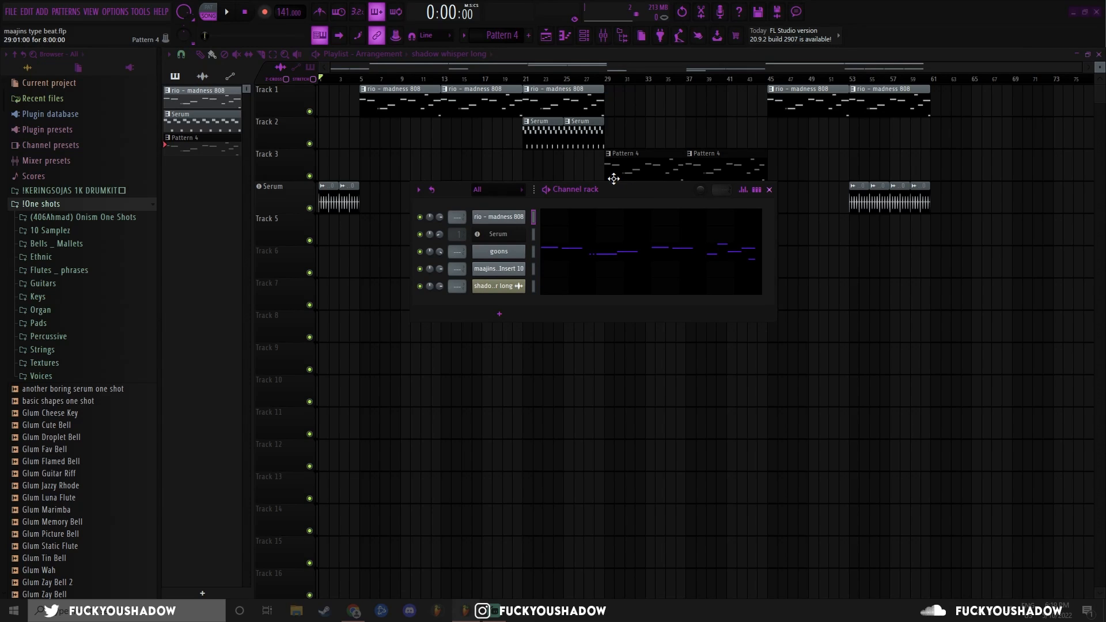
left_click_drag(615, 184, 707, 203)
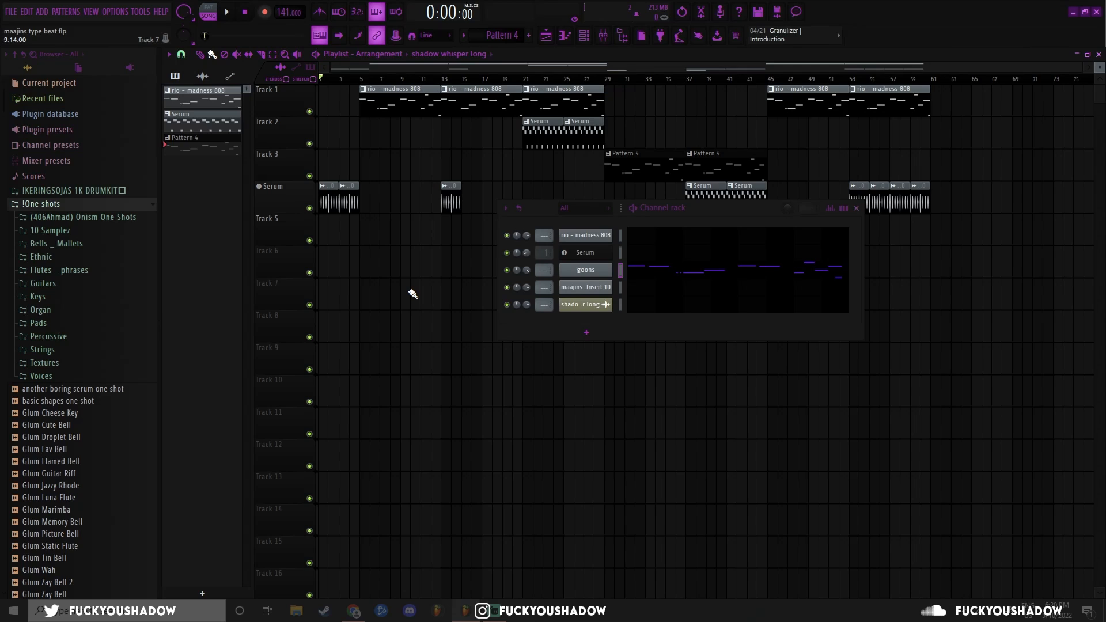
left_click(584, 235)
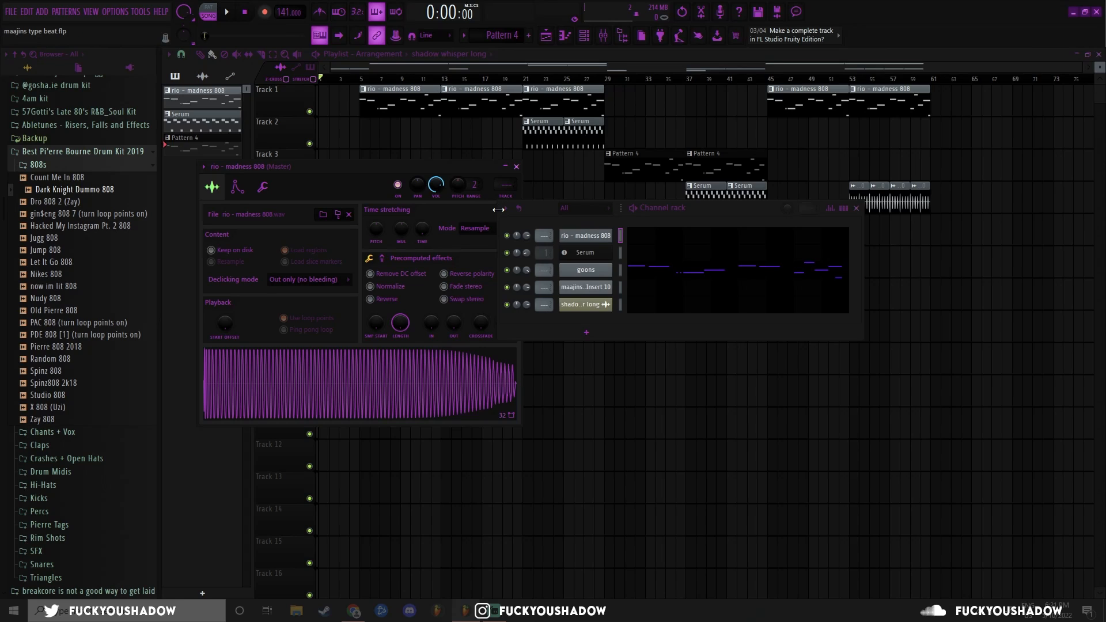
left_click_drag(309, 169, 295, 198)
left_click(470, 199)
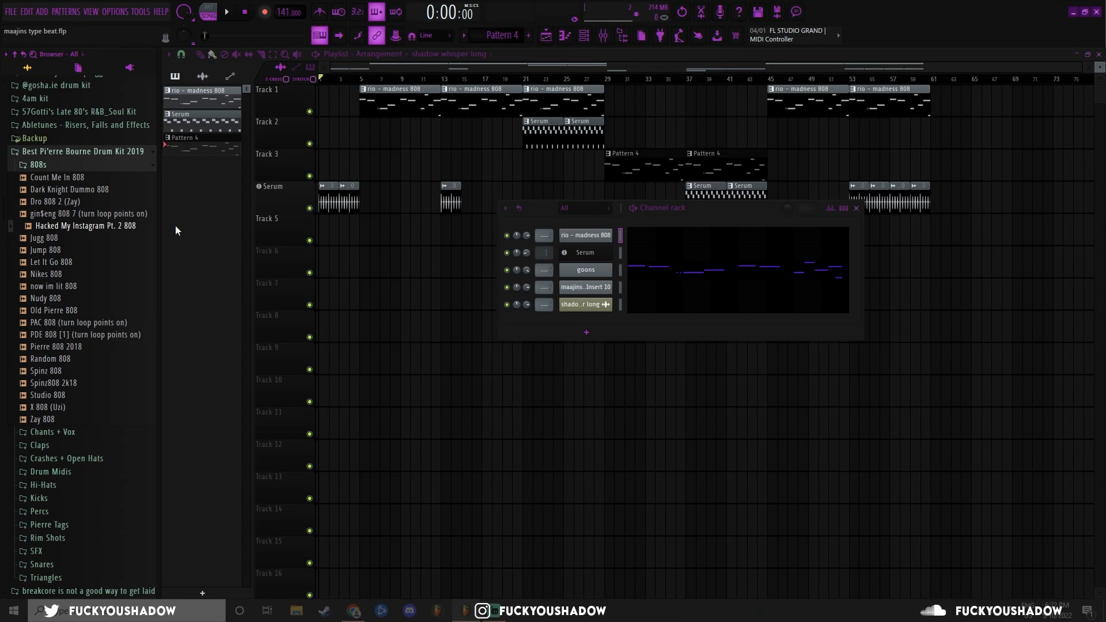
- Collapse the Best Pi'erre Bourne Drum Kit 2019 folder and its 808s subfolder in the browser
left_click(64, 164)
left_click(63, 164)
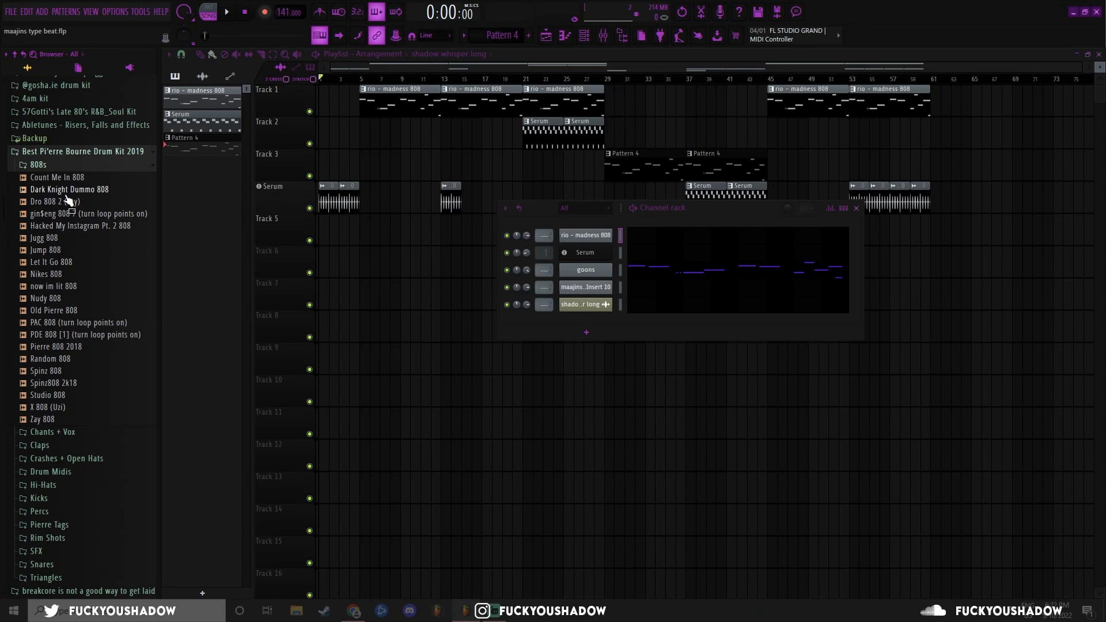
left_click(149, 165)
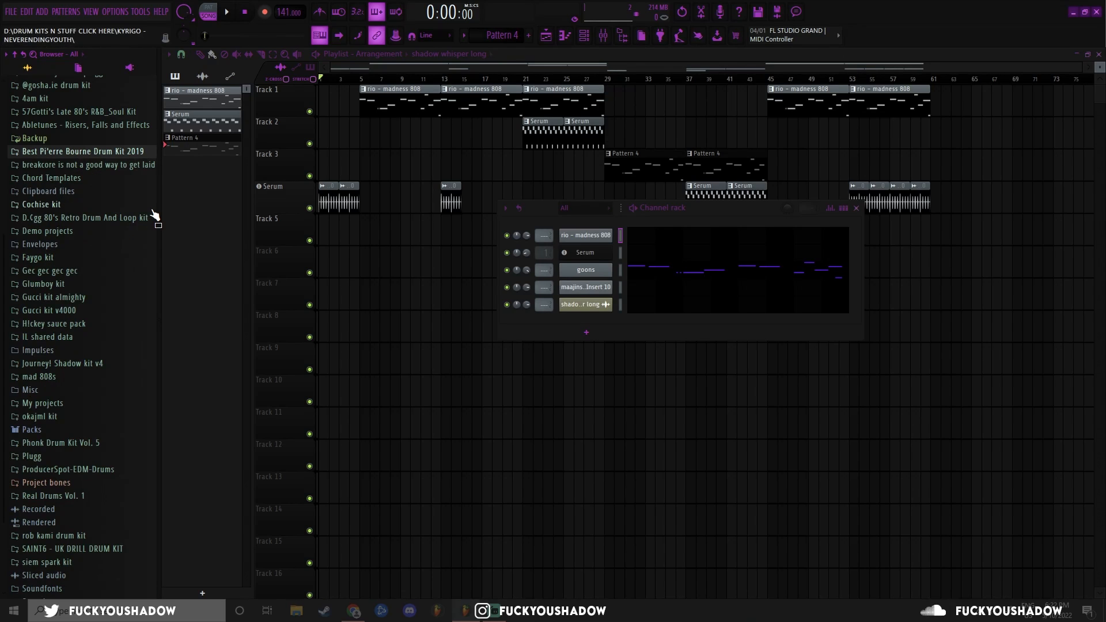
- Open the Serum synth from the channel rack, inspect its oscillator and envelope settings, and close it
left_click_drag(691, 213, 606, 206)
left_click(500, 262)
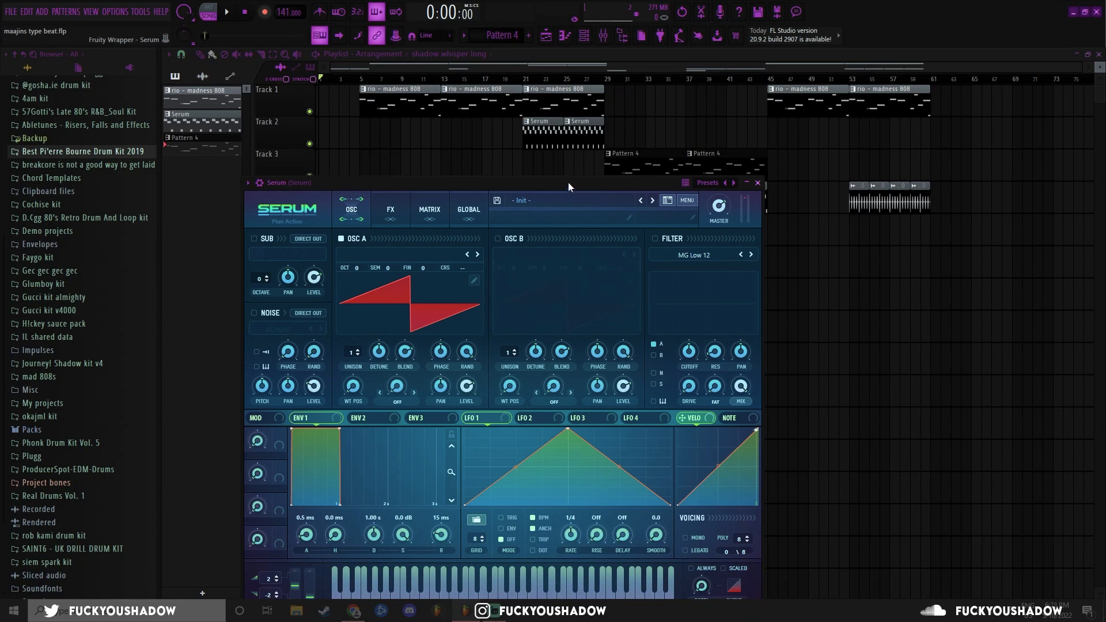
left_click_drag(568, 182, 581, 122)
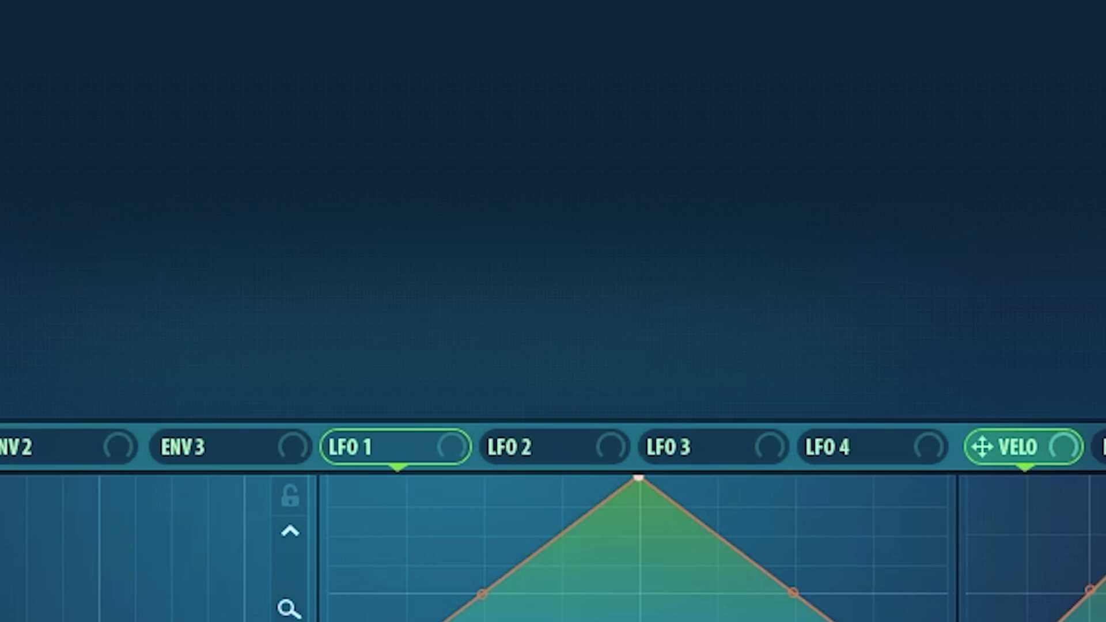
left_click(477, 198)
left_click(429, 197)
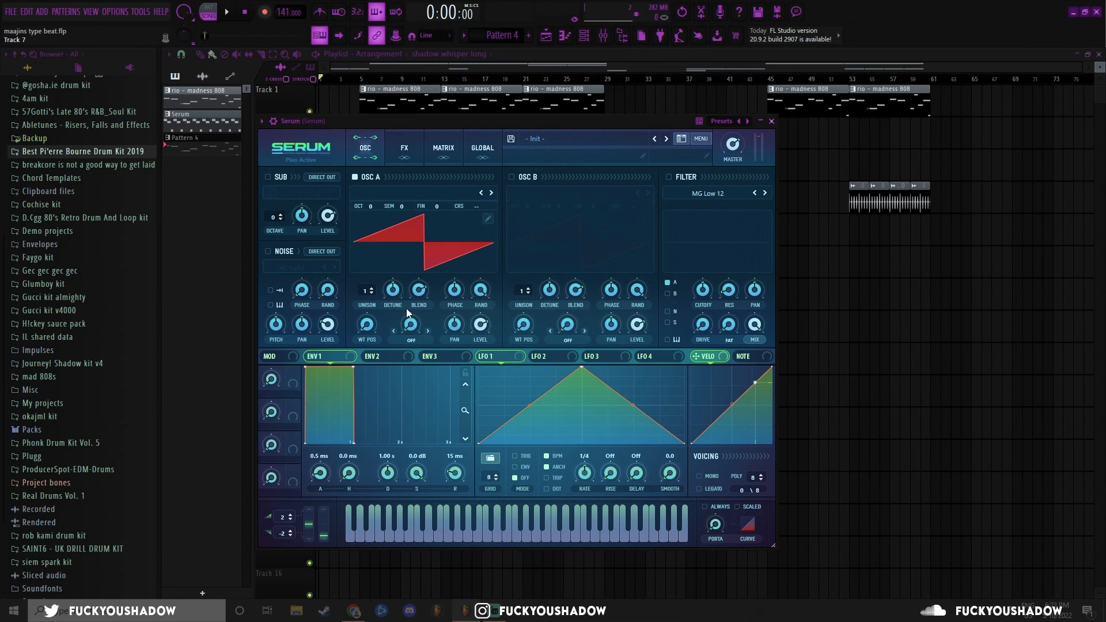
key("Escape")
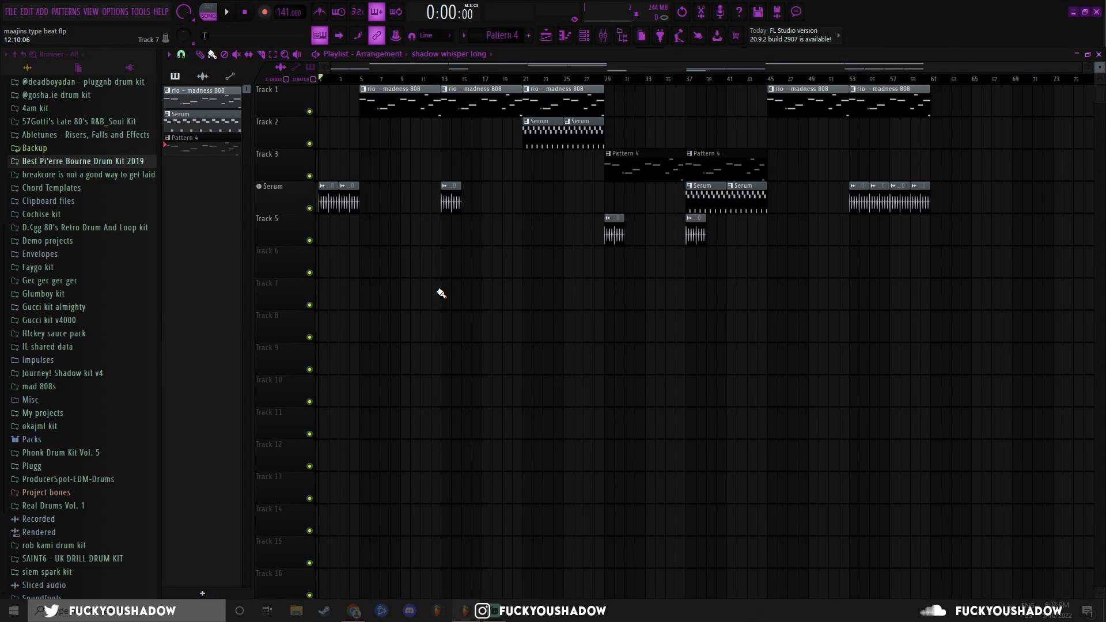
- Open the Serum pattern's melody in the piano roll and play it back
double_click(199, 124)
scroll(677, 226, "up", 2)
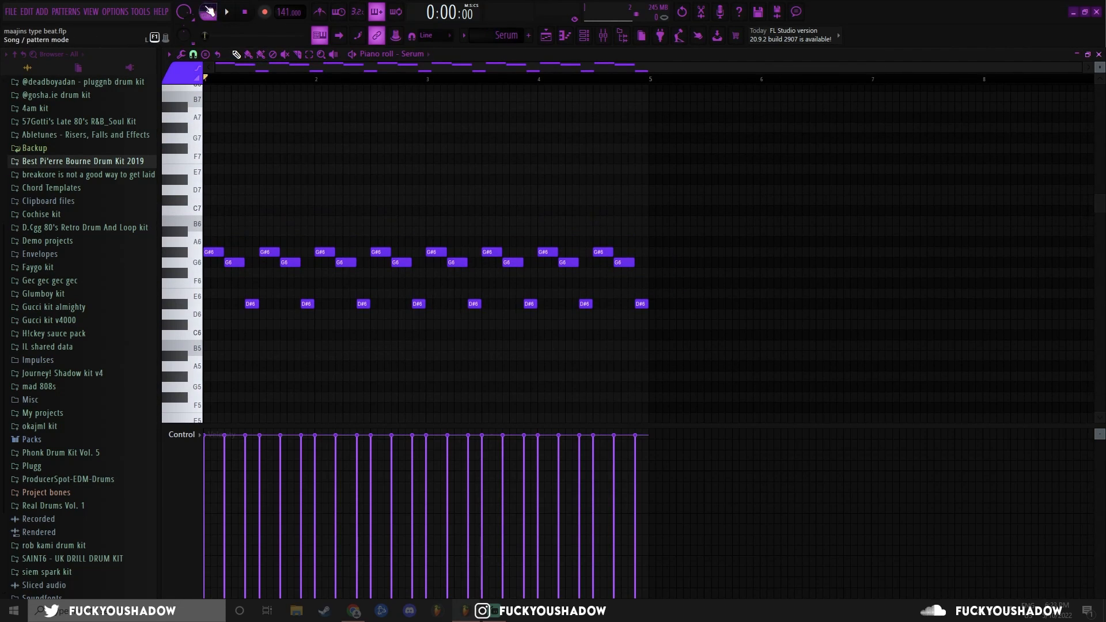
scroll(807, 229, "down", 1)
key("space")
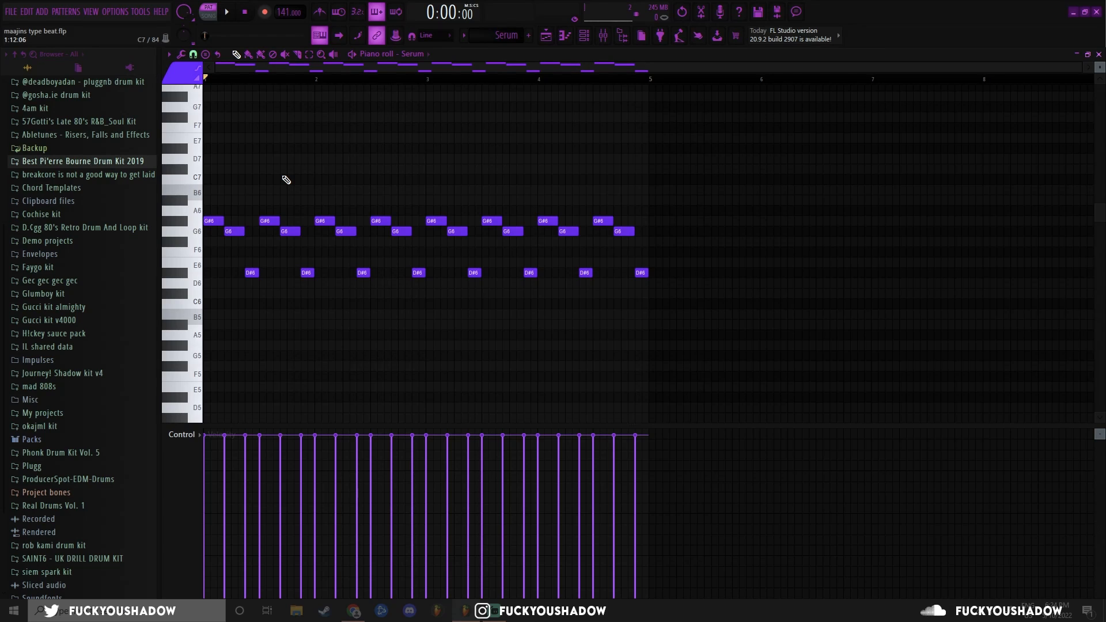
- Examine the first G#6, G6 and D#6 notes of the repeating Serum melody
scroll(230, 172, "up", 2)
left_click(232, 222)
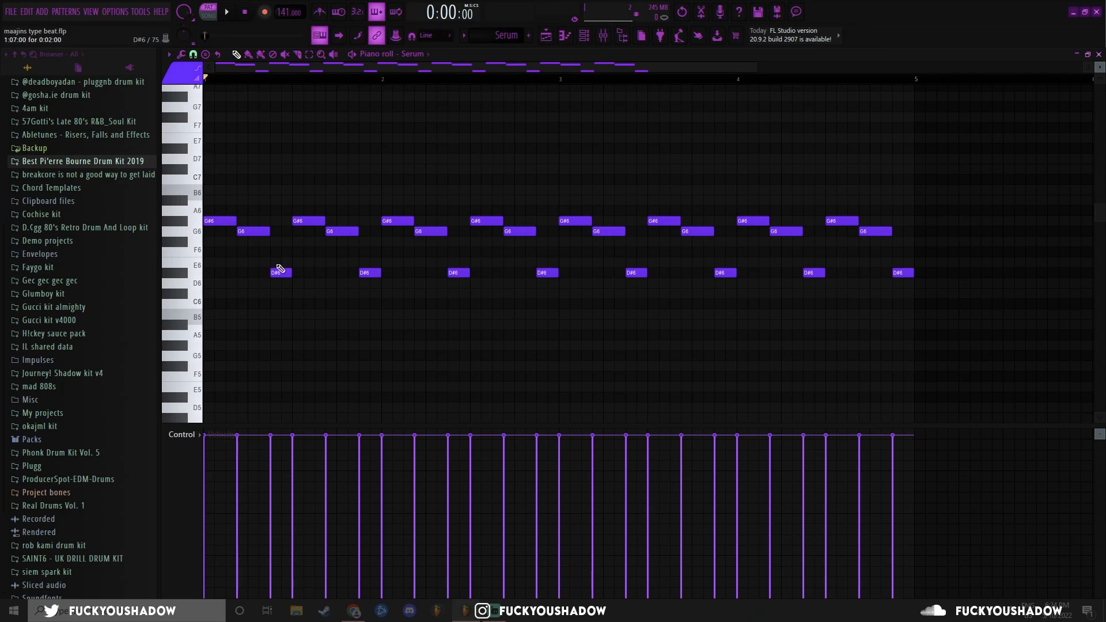
left_click(253, 231)
scroll(268, 183, "down", 2)
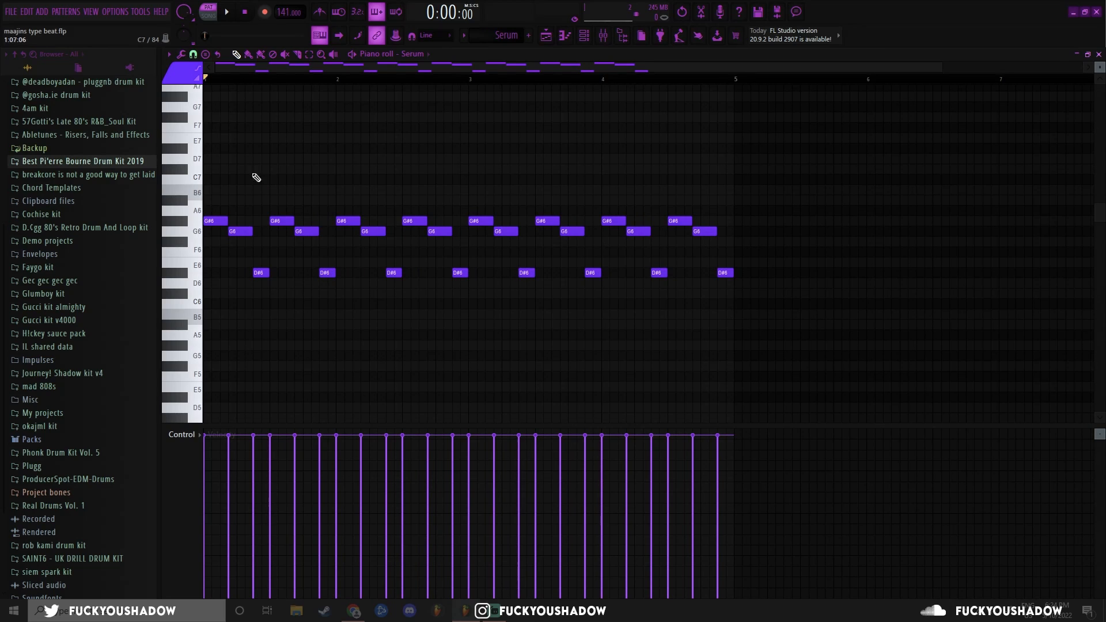
scroll(253, 177, "down", 1)
left_click_drag(215, 206, 252, 300)
right_click(224, 167)
right_click(395, 141)
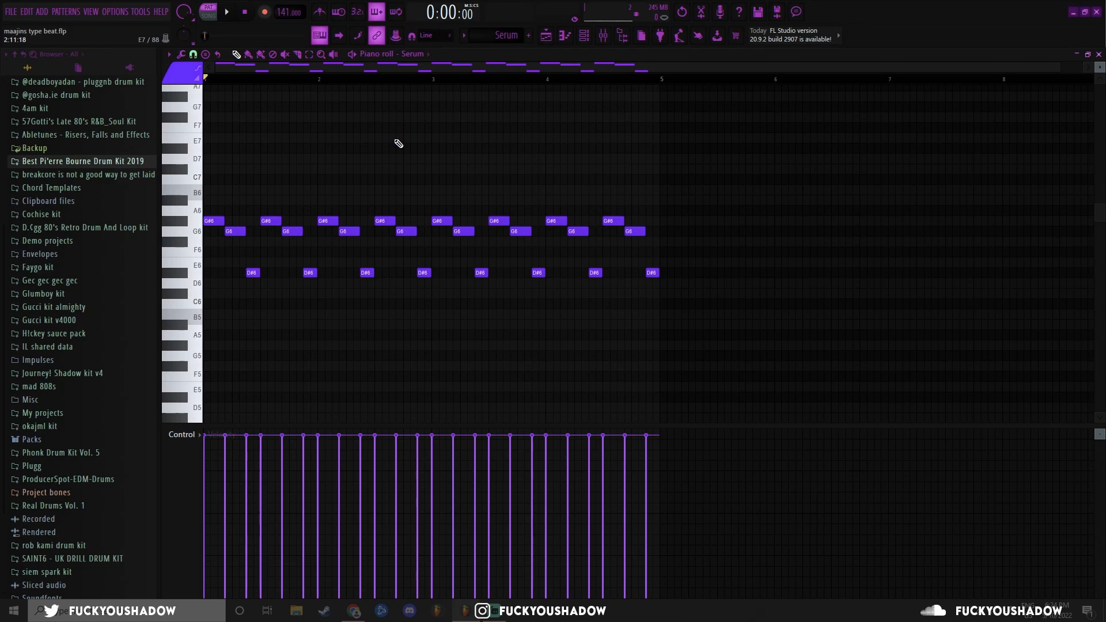
- Select the melody notes as a whole several times to review the phrase, clearing the selection each time
left_click_drag(646, 325, 153, 142)
left_click(320, 152, "ctrl")
left_click_drag(729, 298, 166, 193)
left_click(640, 327, "ctrl")
left_click_drag(779, 391, 211, 161)
left_click(278, 162, "ctrl")
left_click_drag(680, 329, 201, 166)
left_click_drag(768, 329, 172, 161)
left_click(286, 178, "ctrl")
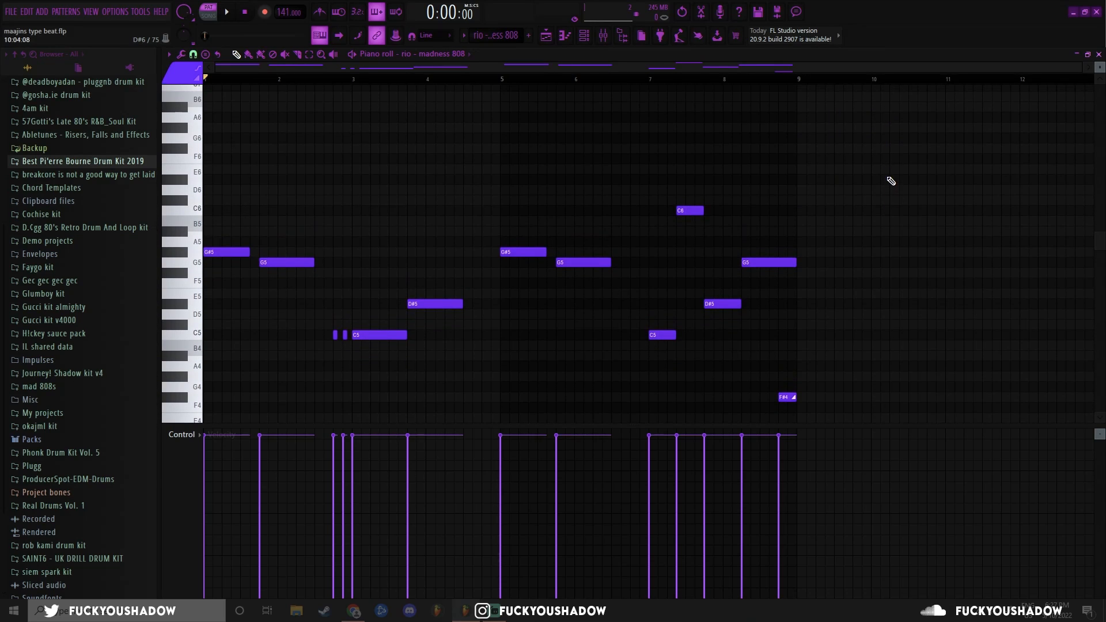
- Review the rio - madness 808 channel's volume envelope and the gap between its opening G#5 and G5 notes
key("space")
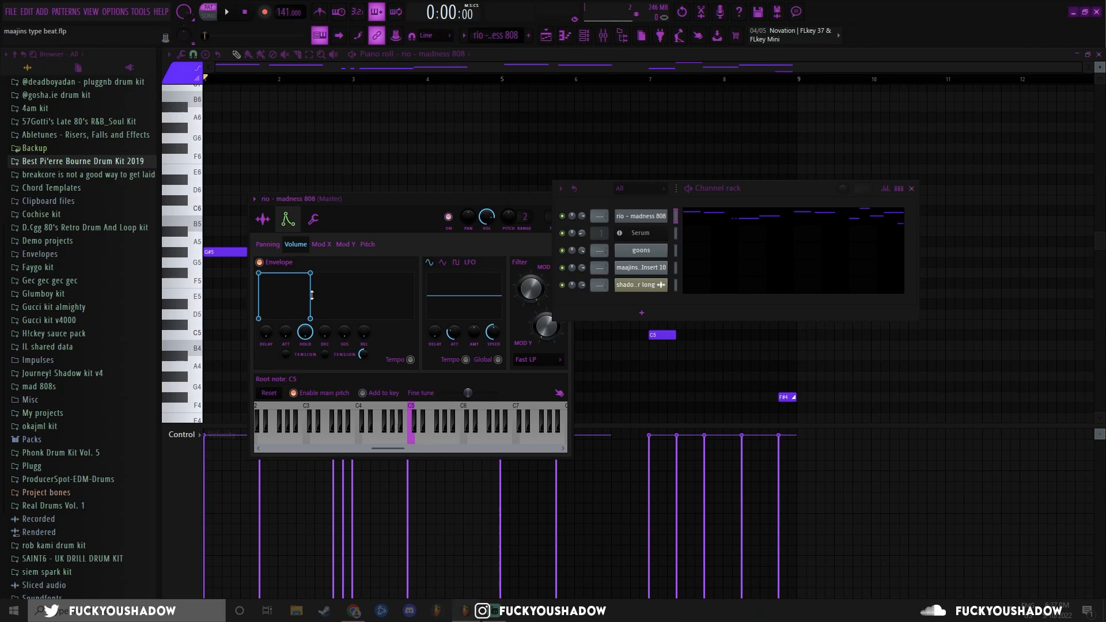
right_click(325, 152)
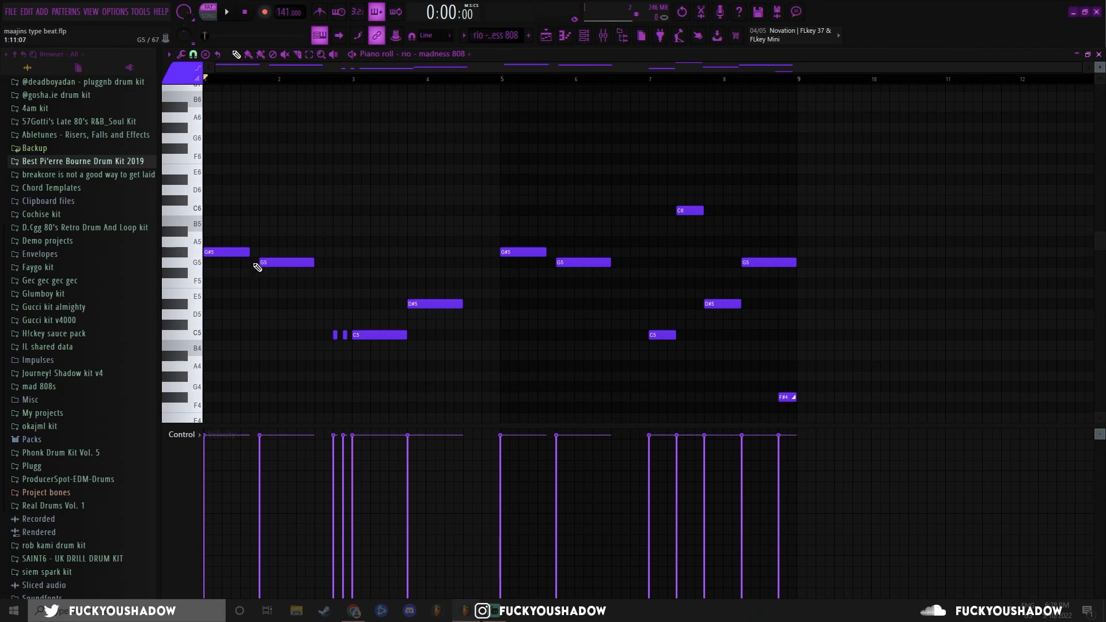
scroll(254, 241, "up", 3)
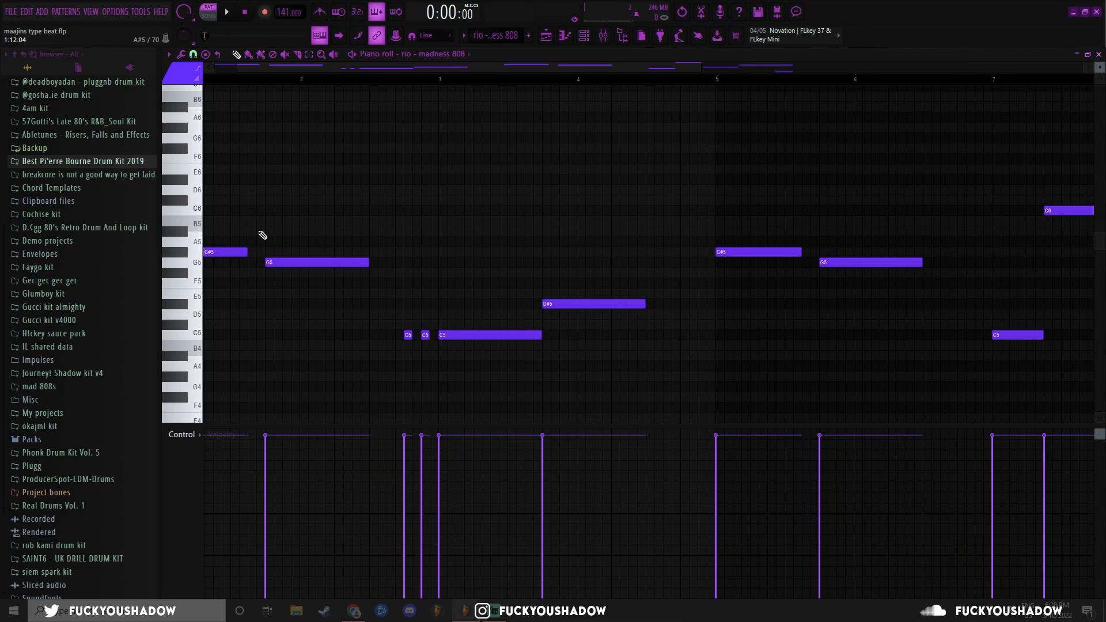
left_click_drag(261, 257, 254, 232)
scroll(357, 223, "down", 3)
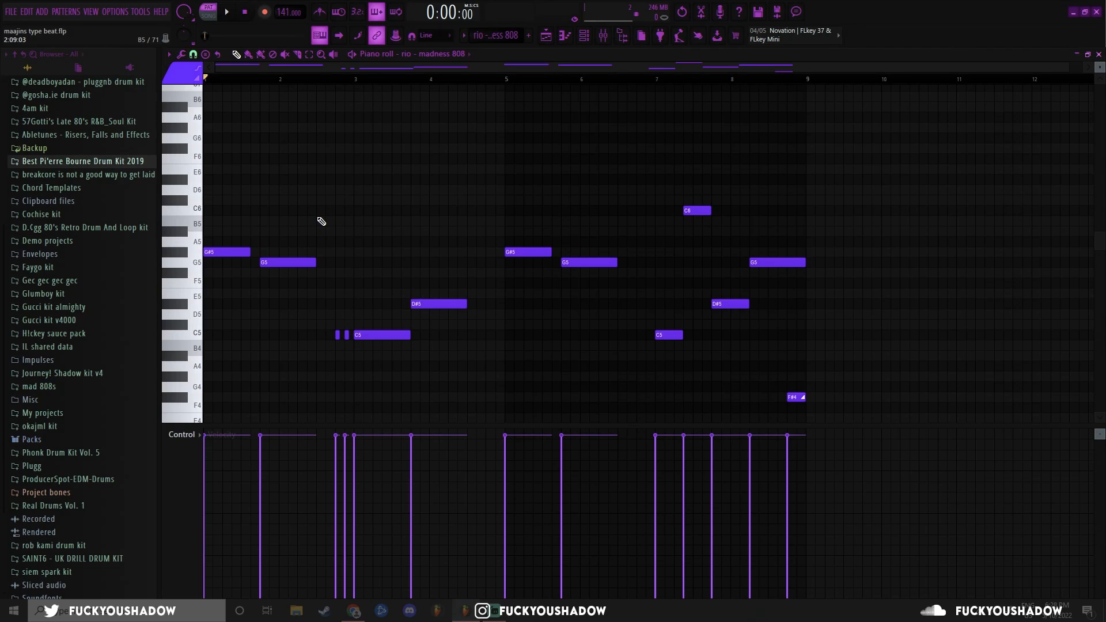
left_click(564, 36)
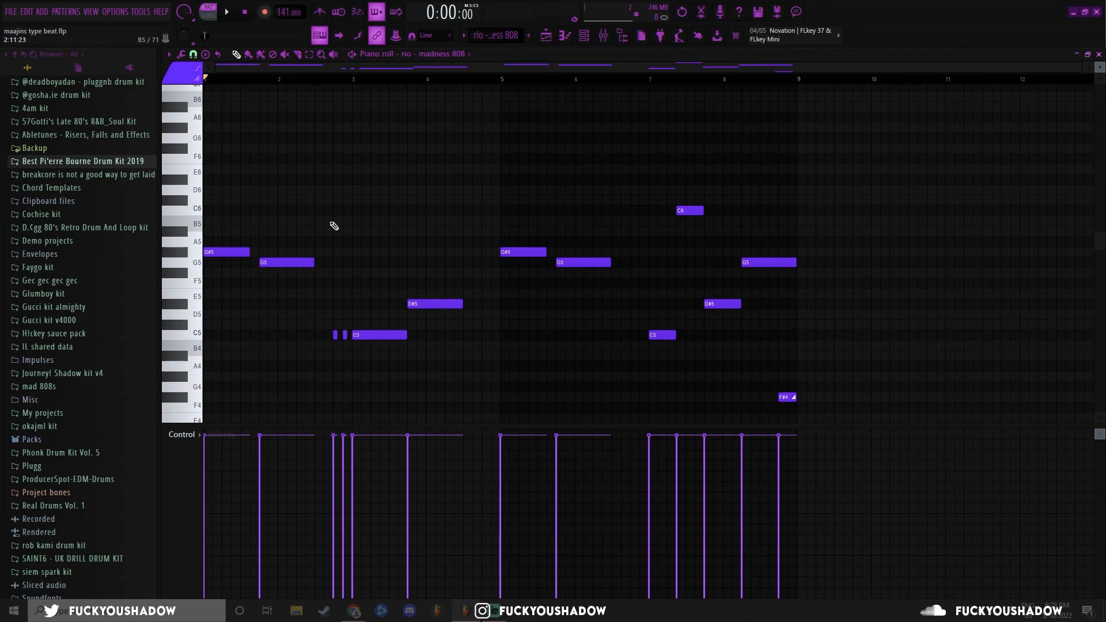
- Examine the two short C5 notes just before bar 3 of the 808 pattern by selecting them
left_click_drag(435, 369, 318, 338)
left_click(371, 286, "ctrl")
scroll(338, 307, "up", 4)
left_click_drag(324, 313, 369, 354)
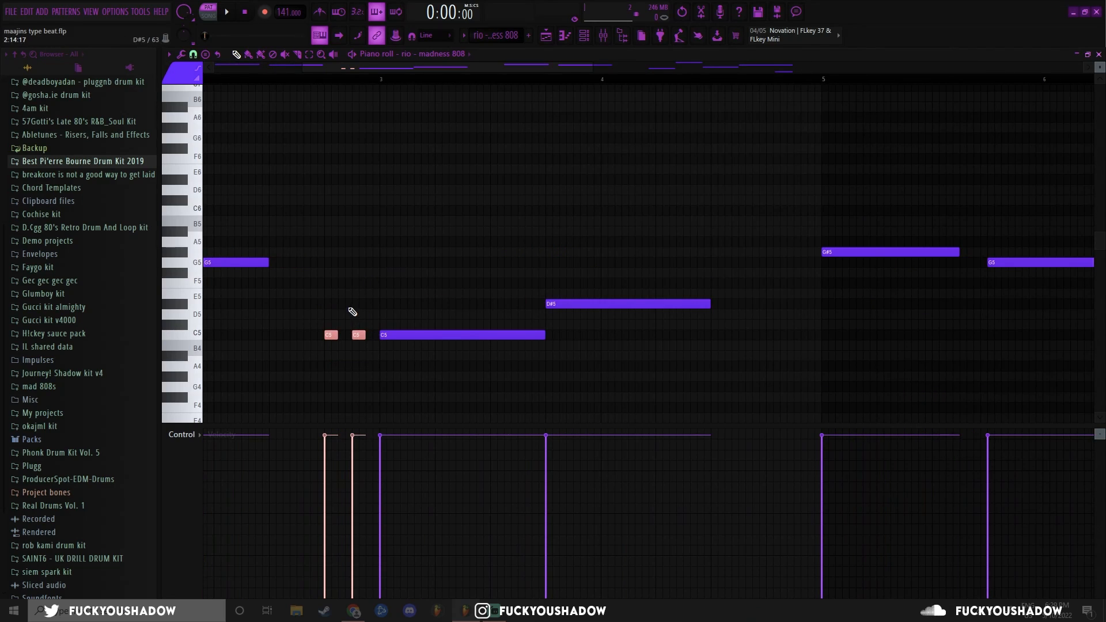
left_click(340, 323, "ctrl")
left_click_drag(324, 320, 365, 350)
scroll(357, 325, "down", 3)
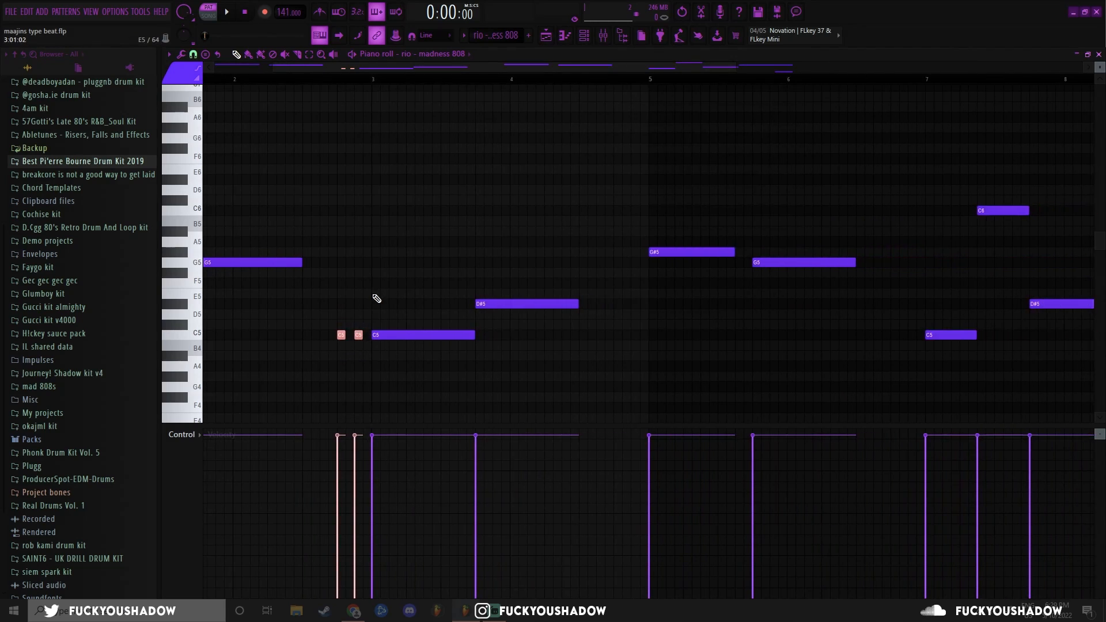
- Compare the long C5 note at bar 3 of the 808 pattern with the two short notes before it
scroll(377, 299, "down", 2)
left_click_drag(395, 309, 414, 373)
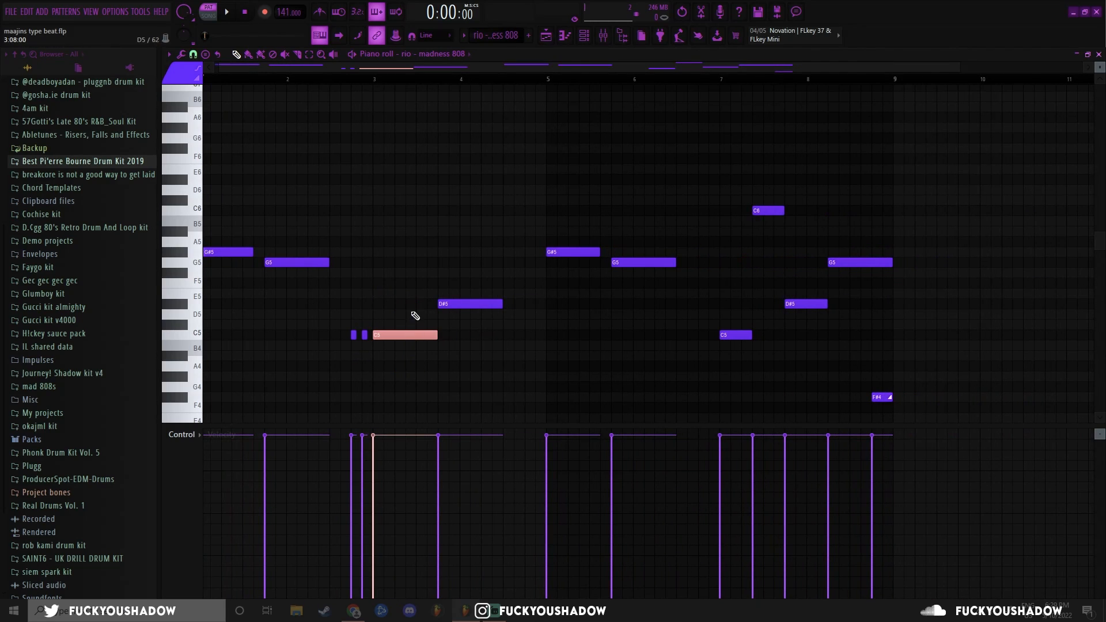
left_click(409, 307, "ctrl")
left_click_drag(394, 282, 403, 407)
left_click_drag(345, 323, 368, 344)
left_click(386, 304, "ctrl")
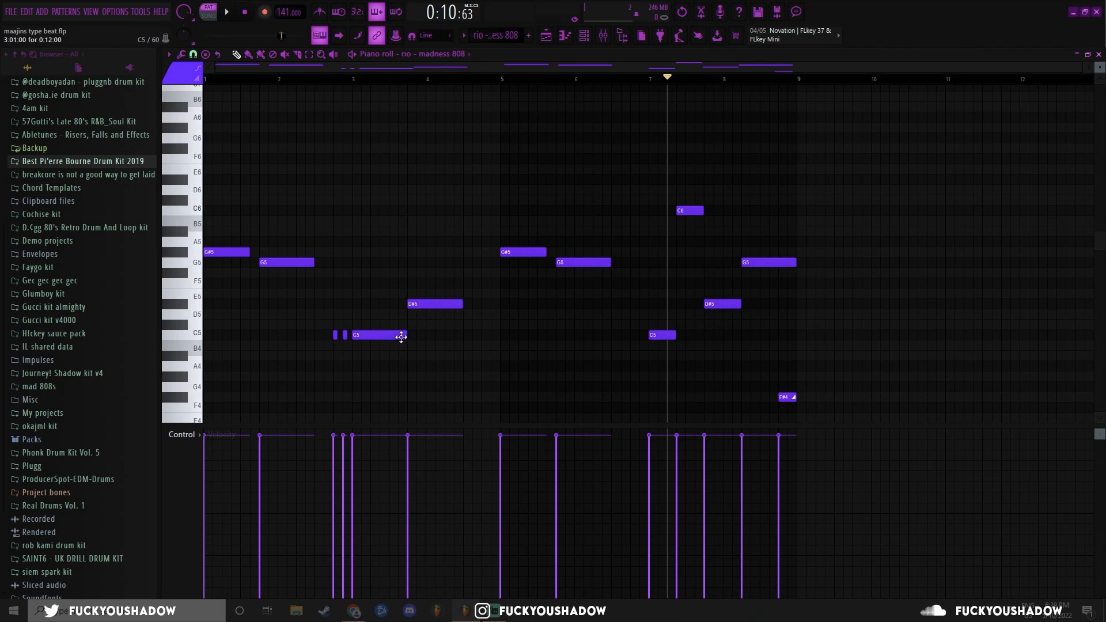
left_click_drag(375, 310, 388, 371)
- Move the playhead to the start of bar 8 and examine the D#5 note around bar 4
left_click(690, 211)
left_click_drag(667, 77, 723, 79)
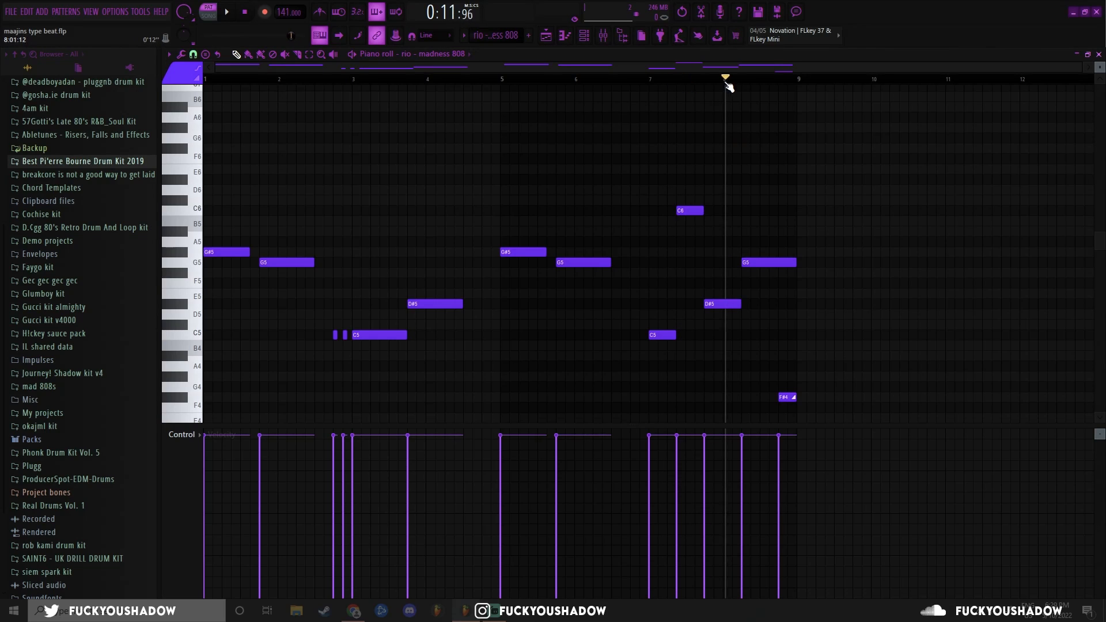
left_click_drag(435, 289, 453, 351)
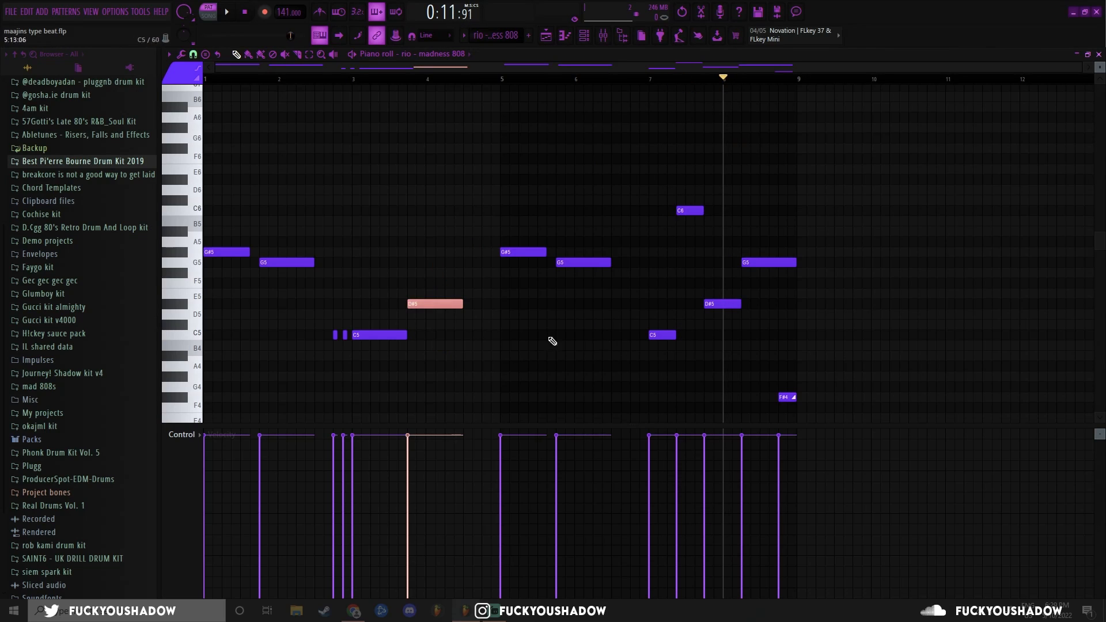
left_click(548, 337, "ctrl")
left_click_drag(449, 282, 468, 338)
- Examine the final G5 note and the F#4 slide note at the end of bar 8
left_click_drag(765, 237, 779, 289)
scroll(829, 315, "down", 1)
scroll(851, 416, "up", 4)
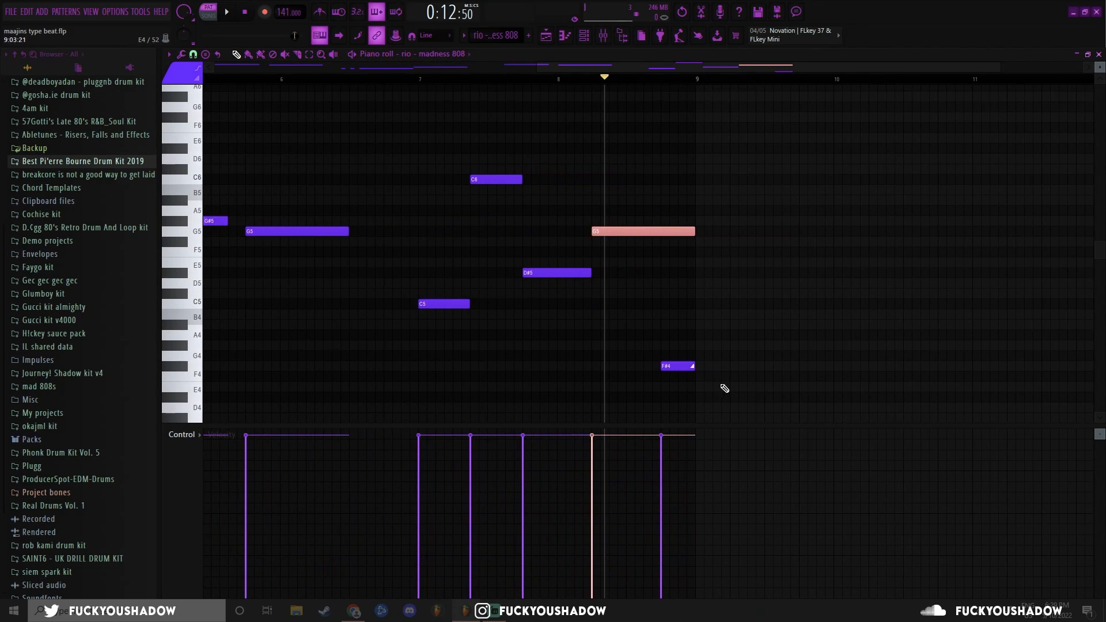
left_click_drag(714, 383, 650, 343)
scroll(701, 354, "down", 1, "ctrl")
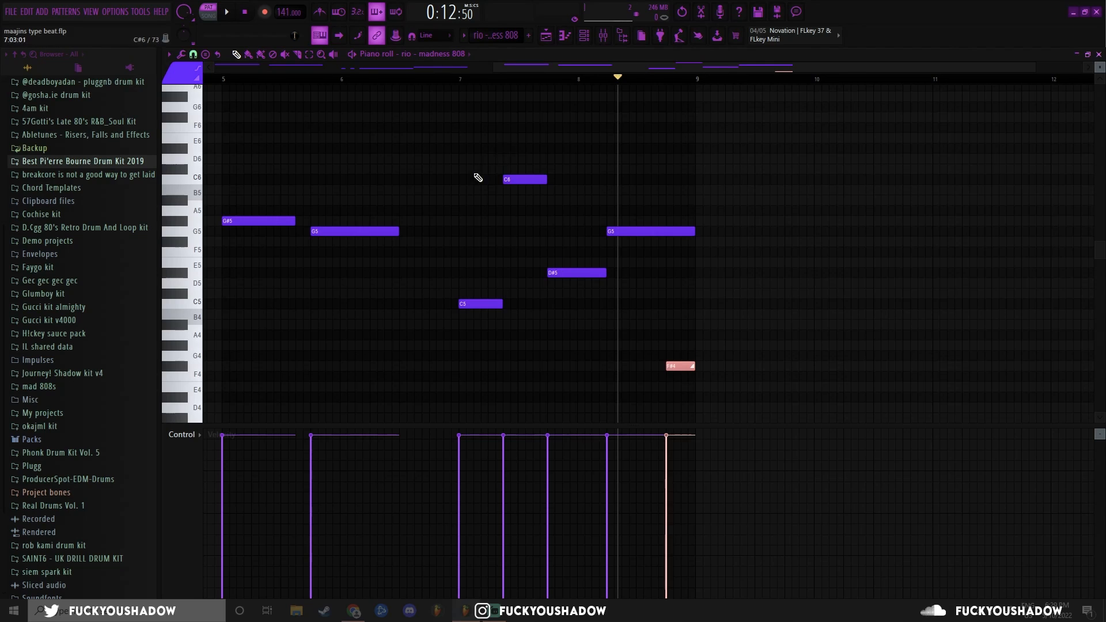
- Review the 808 notes from bar 5 onward, singling out the last G5 and its F#4 slide note
left_click_drag(235, 175, 662, 327)
left_click(389, 188, "ctrl")
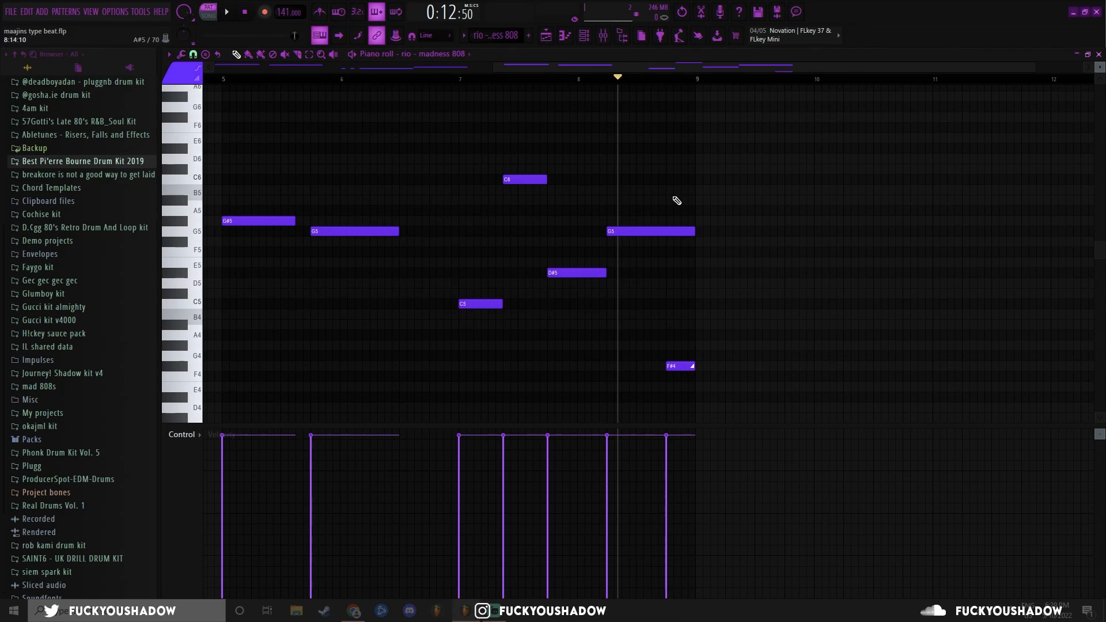
left_click_drag(611, 216, 646, 270)
left_click(682, 316, "ctrl")
scroll(651, 245, "down", 1)
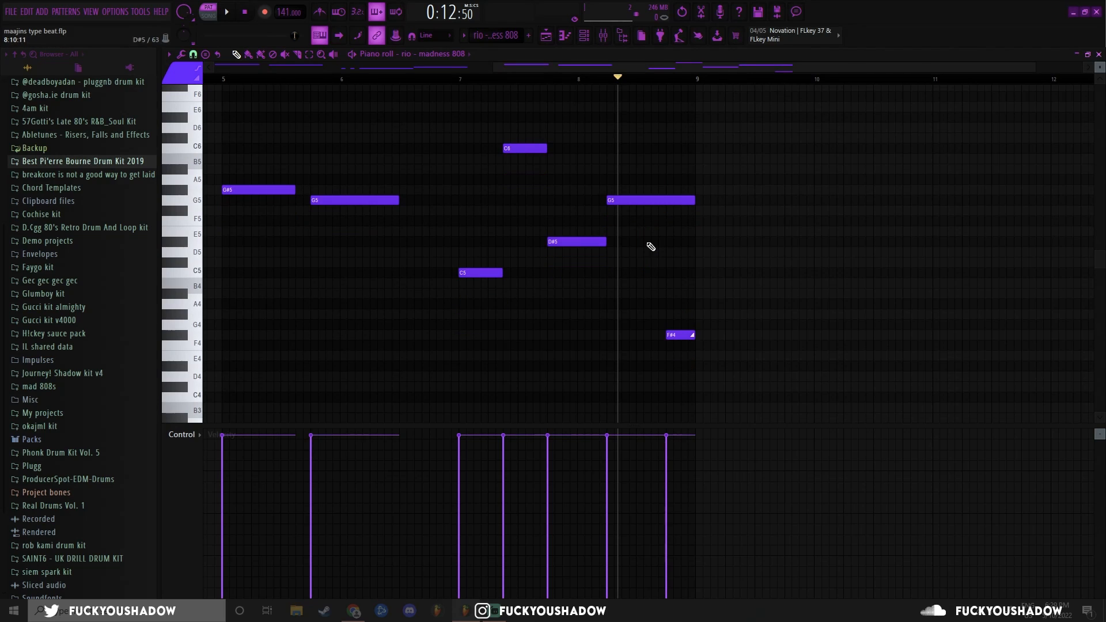
left_click_drag(674, 308, 703, 381)
left_click(677, 307, "ctrl")
scroll(657, 289, "down", 2)
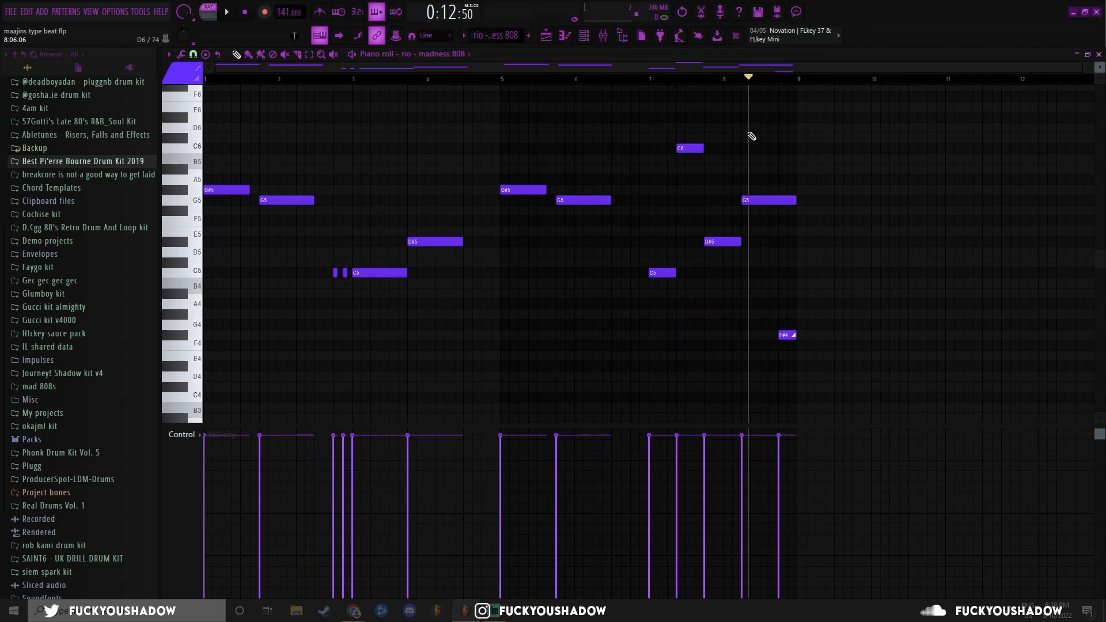
- Mark out stretches of the 808 pattern's timeline and view the goons channel's notes in Pattern 4
left_click_drag(663, 80, 762, 82)
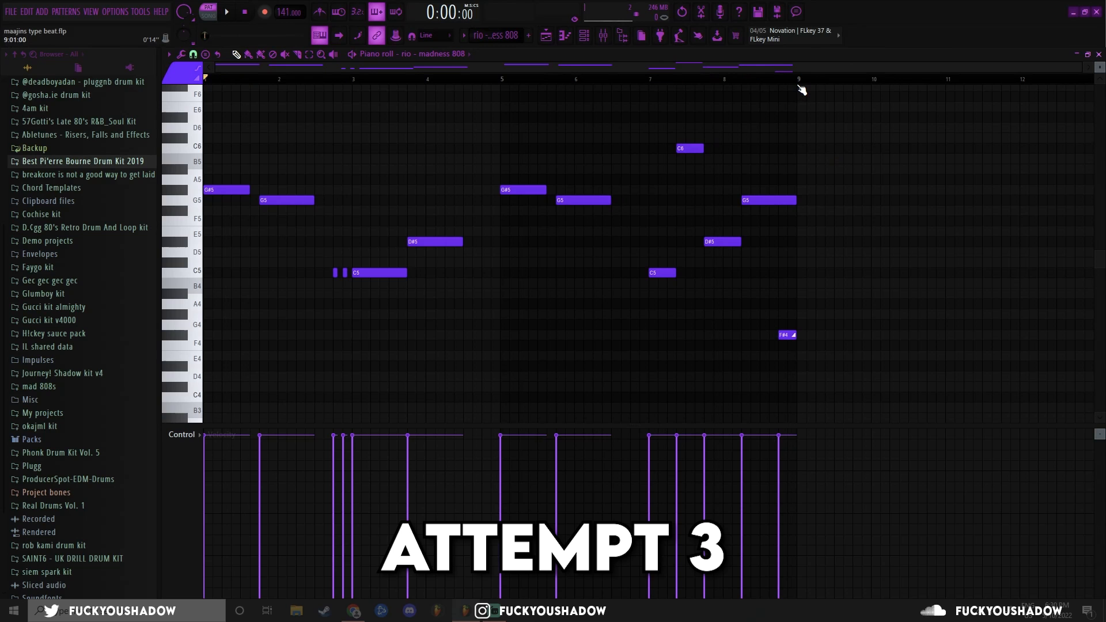
left_click_drag(799, 81, 405, 81)
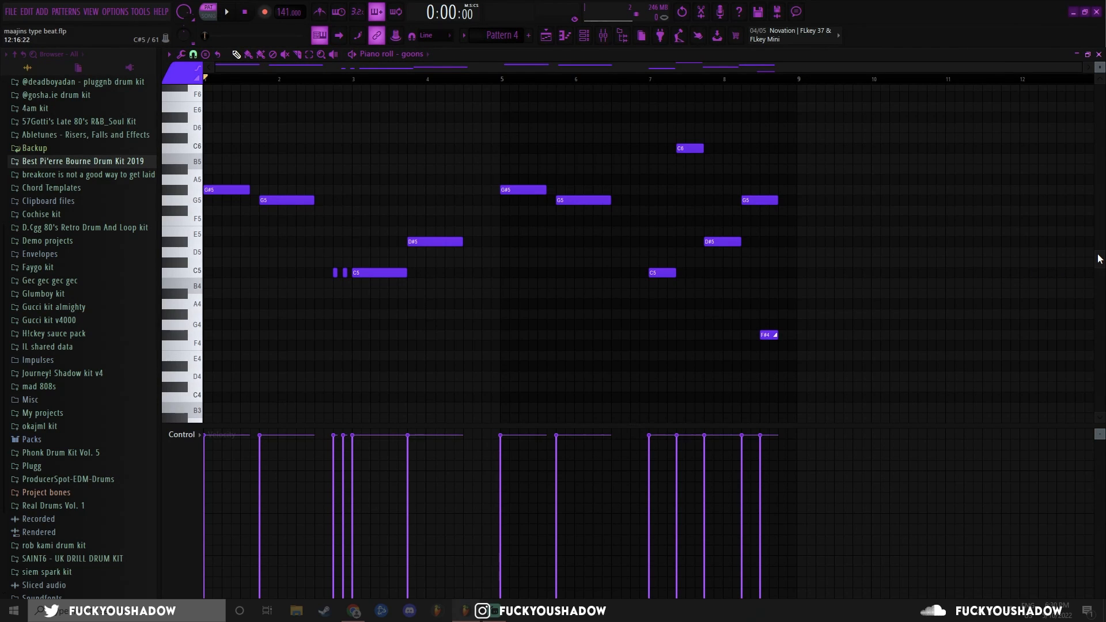
scroll(1088, 253, "up", 2)
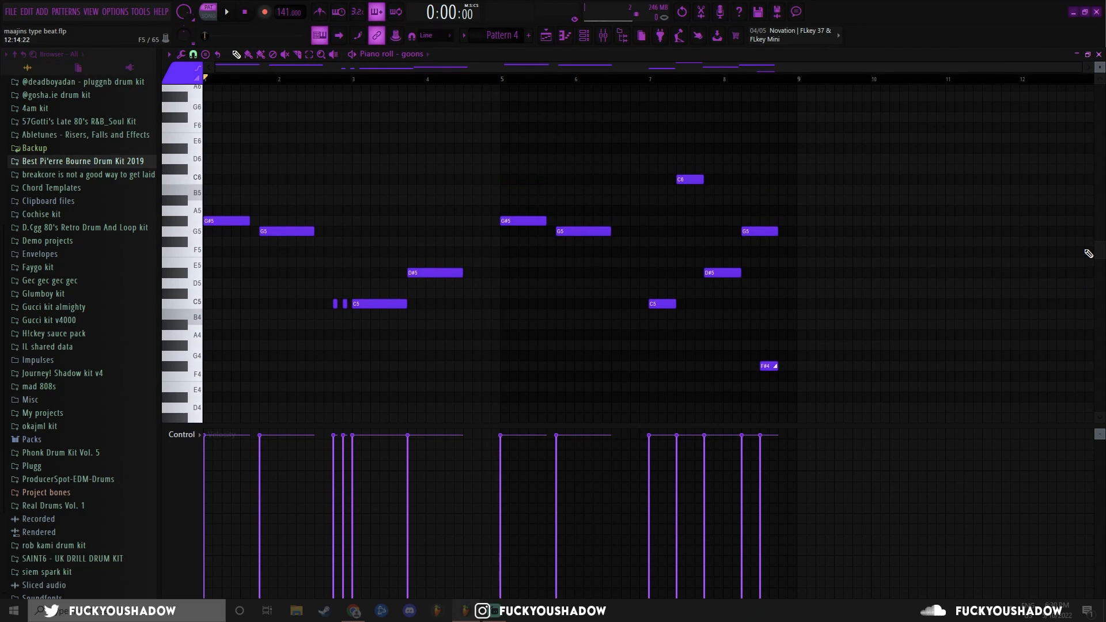
- Try shifting the F#4 slide note at the end of bar 8 to the following position, and undo the move
key("space")
left_click_drag(799, 390, 698, 322)
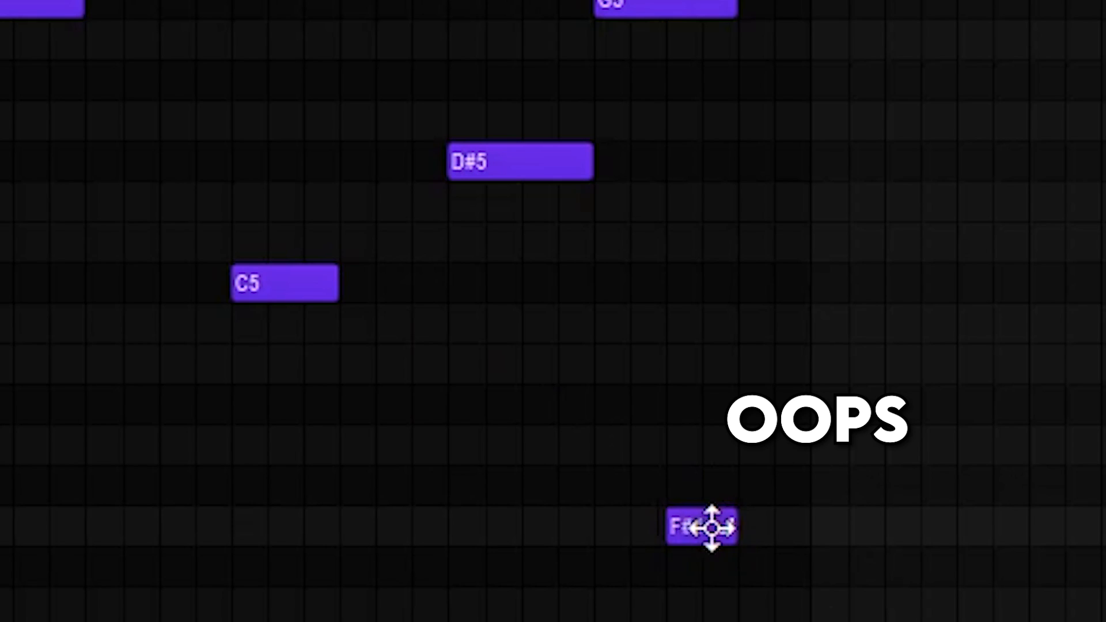
left_click_drag(769, 365, 806, 384)
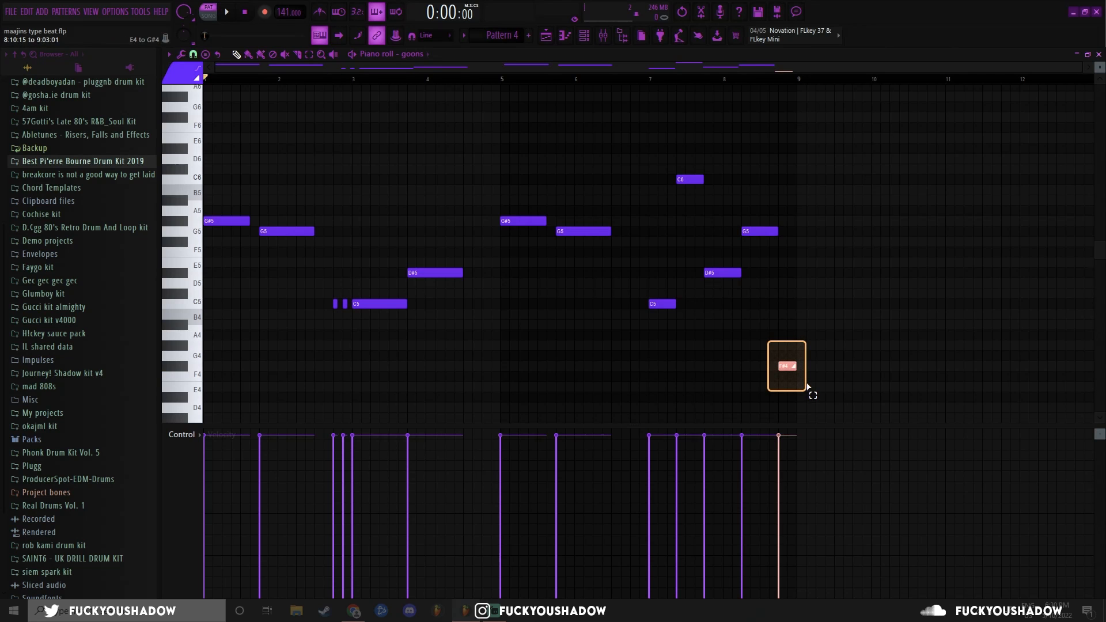
key("ctrl+z")
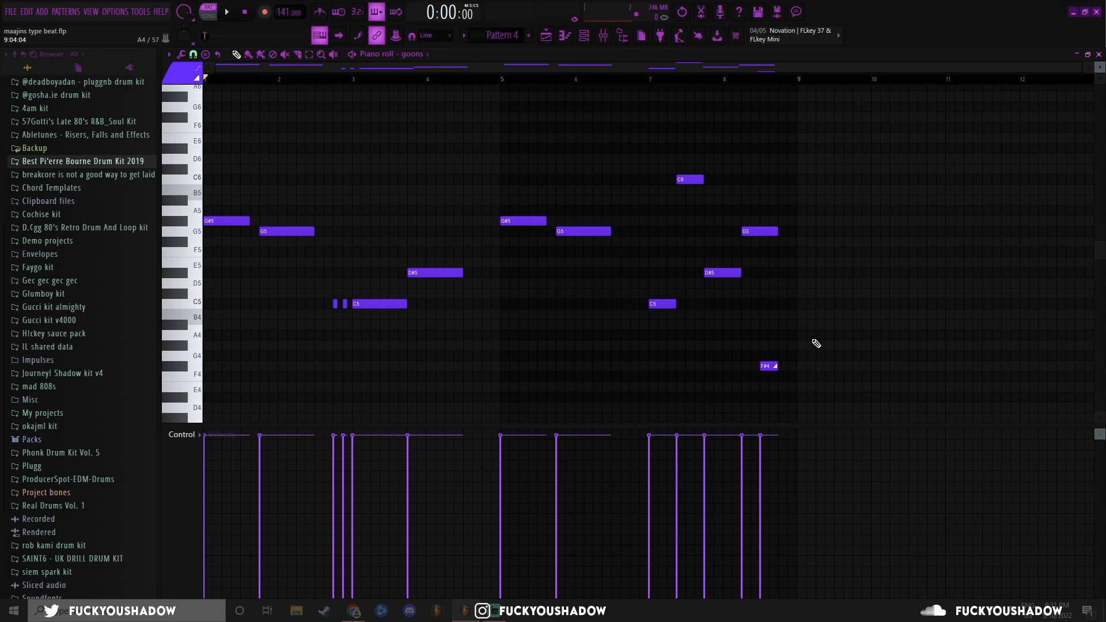
- Select the rio - madness 808 pattern in the playlist, mark bars 1 to 4 and play that section in song mode
key("F5")
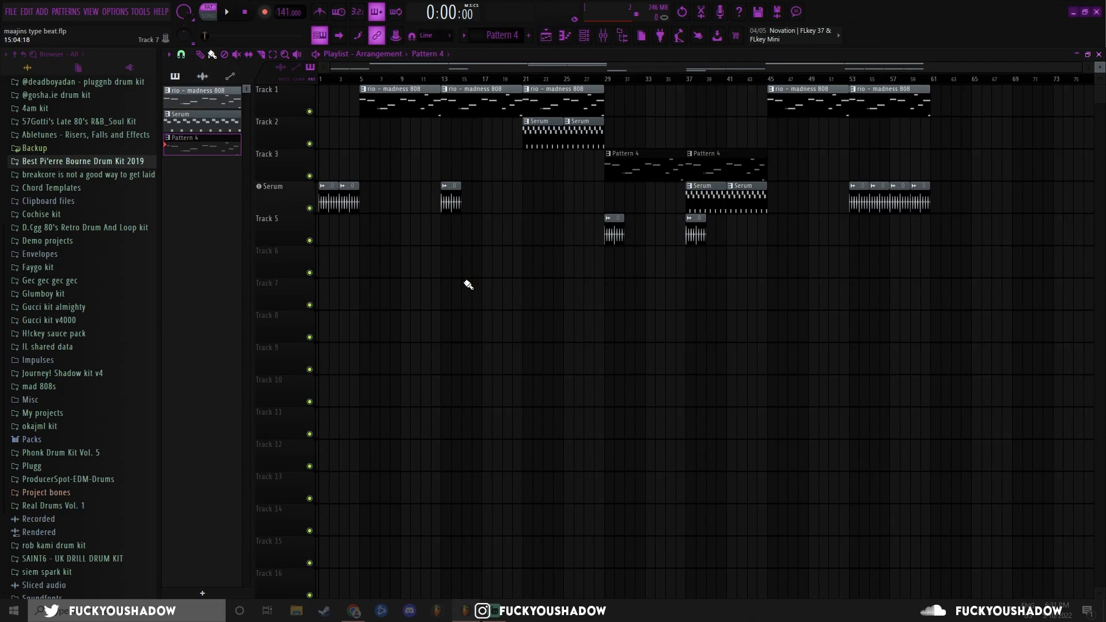
left_click(213, 124)
left_click(214, 107)
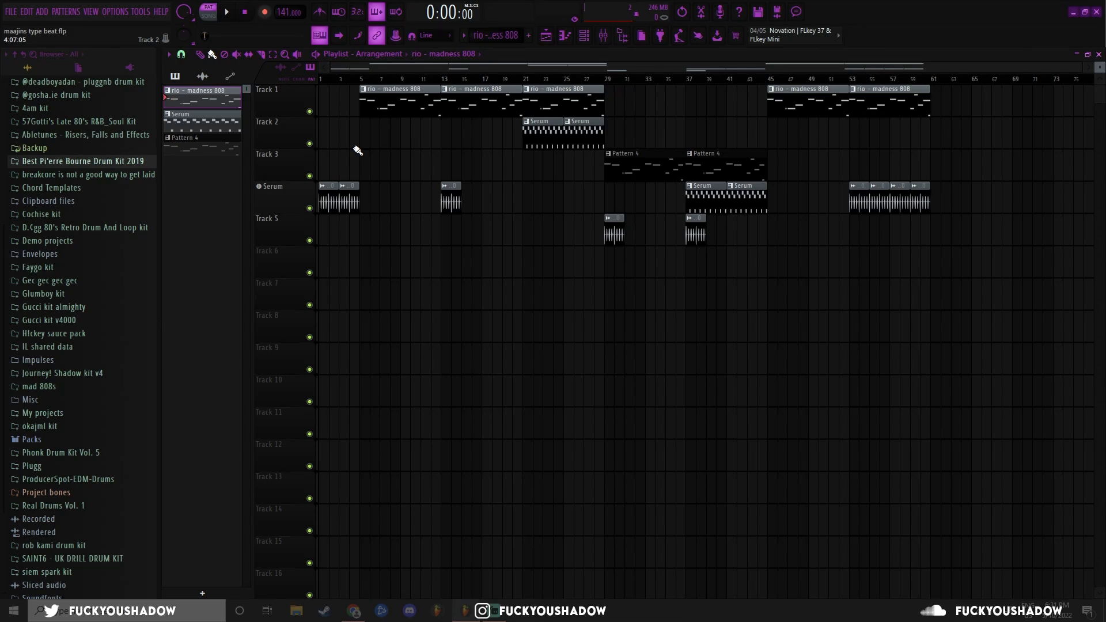
left_click_drag(357, 150, 337, 152)
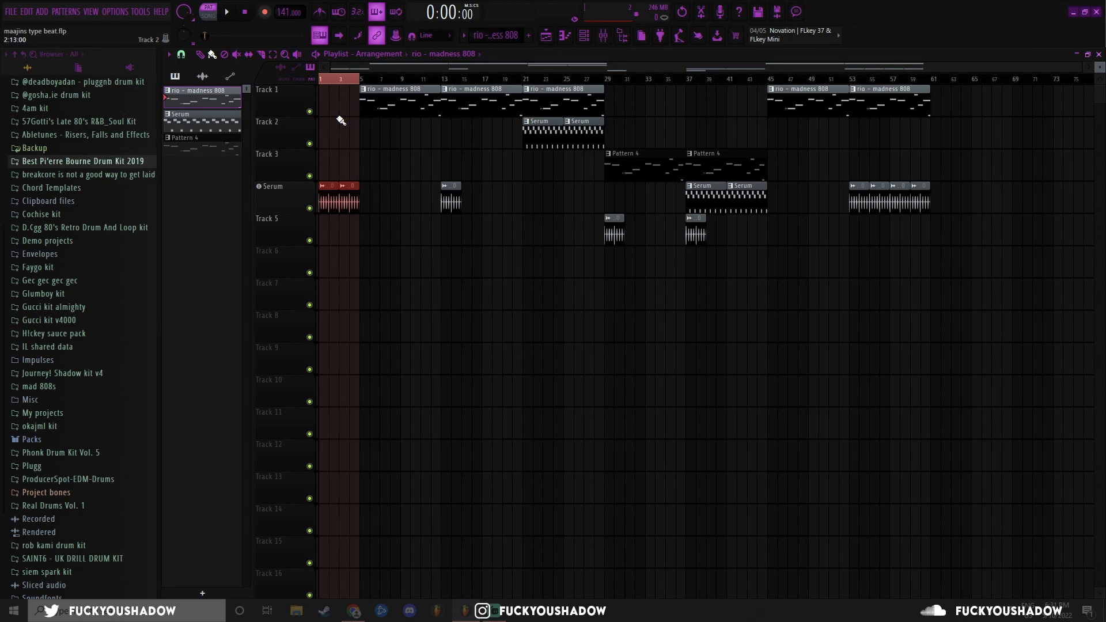
key("l")
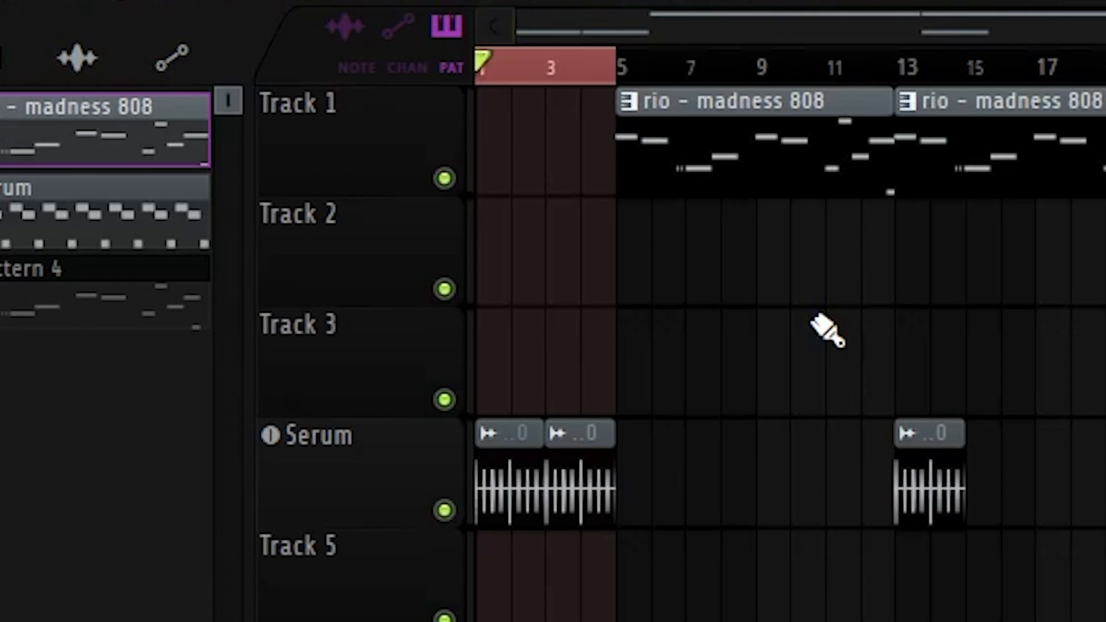
key("space")
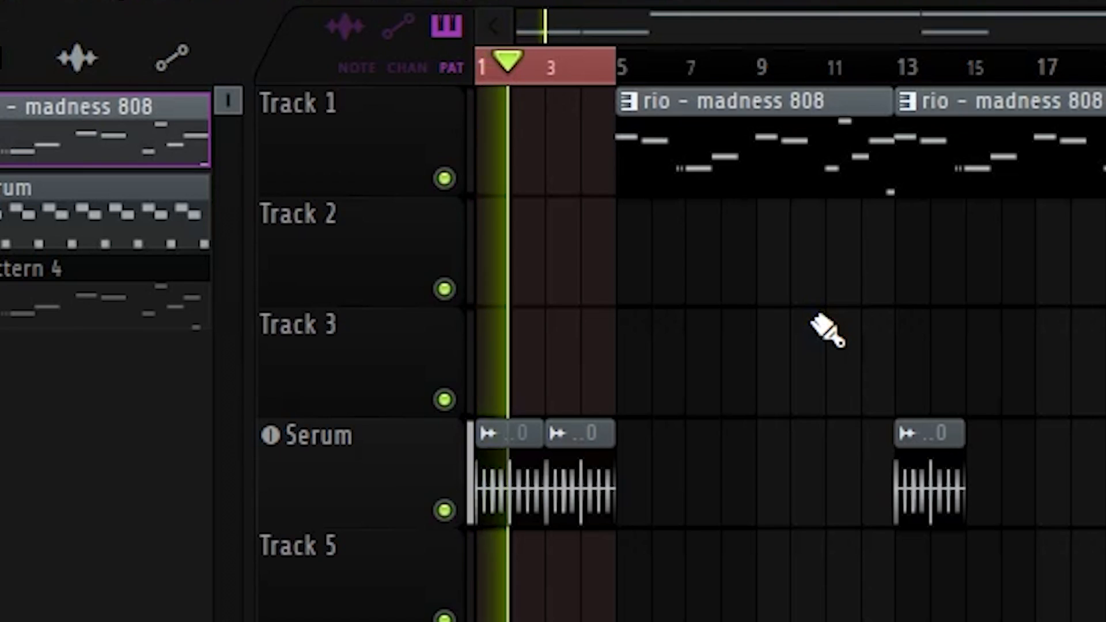
key("space")
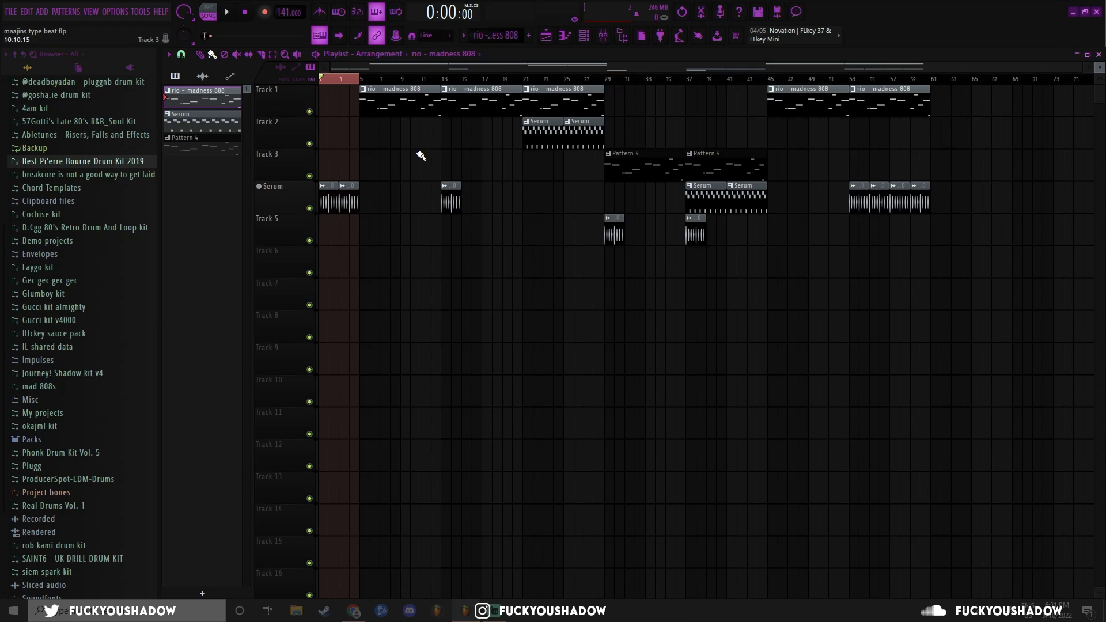
- Clear the timeline selection, and review the audio settings and the audio input source of mixer Insert 10
key("ctrl+d")
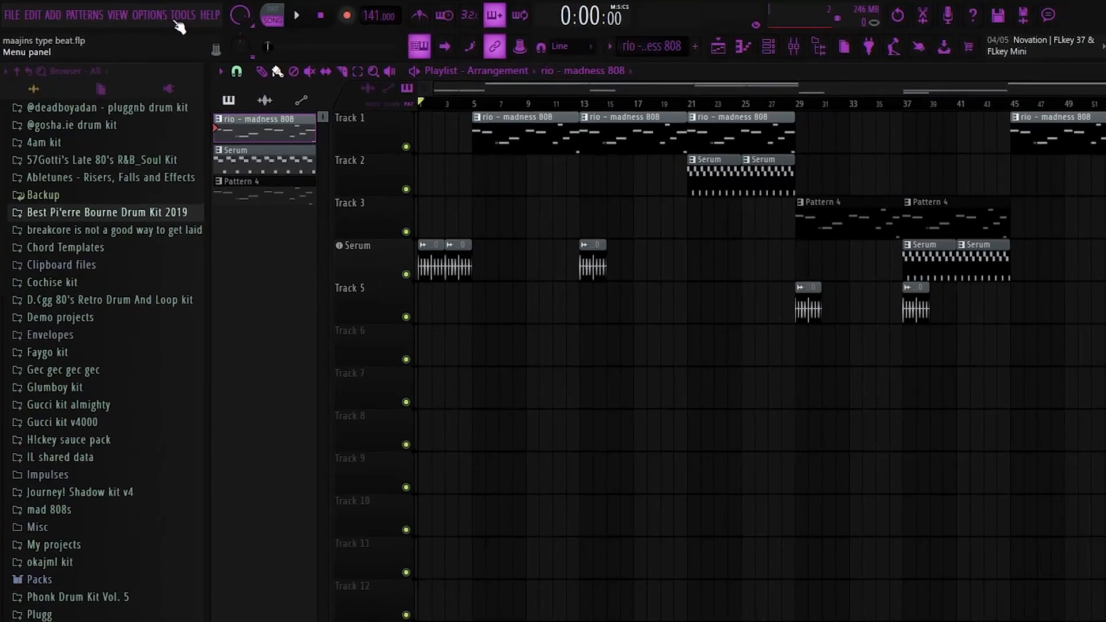
left_click(118, 12)
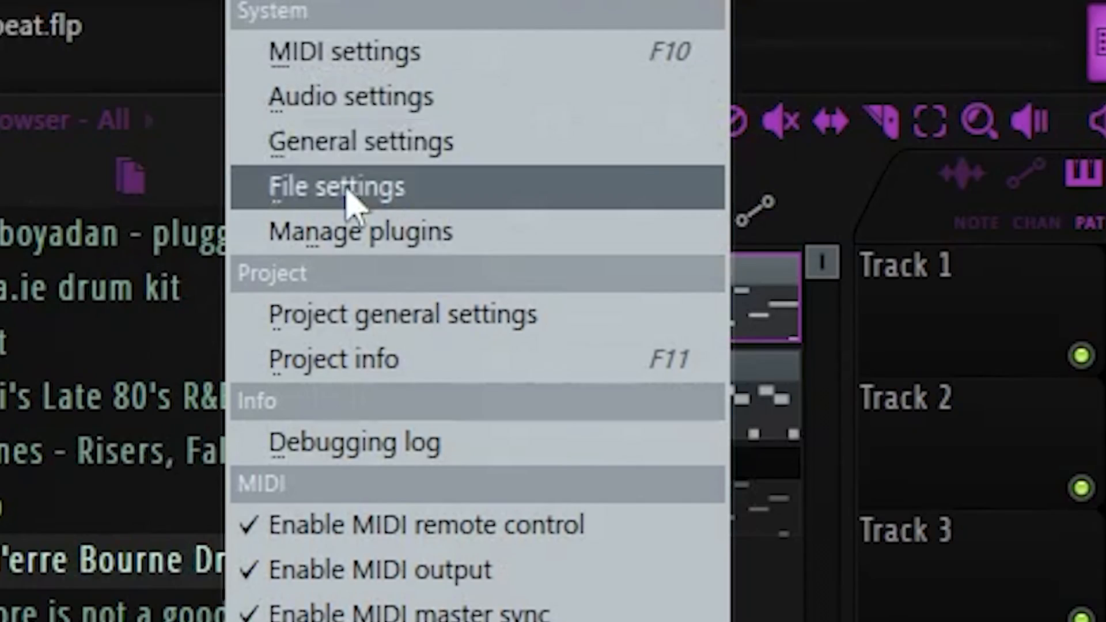
left_click(351, 186)
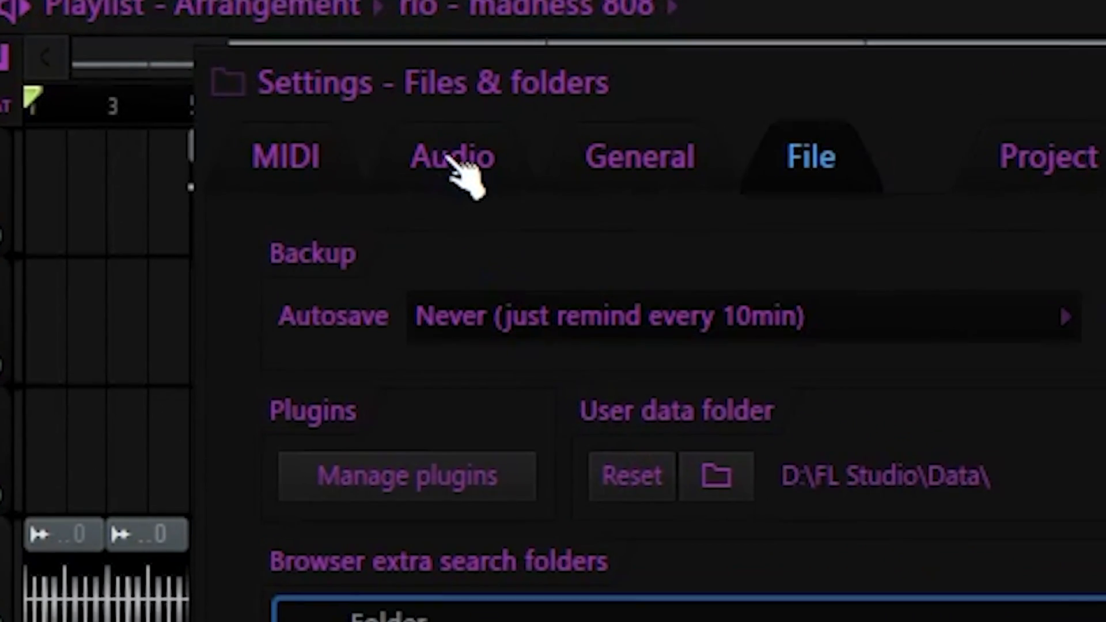
left_click(435, 129)
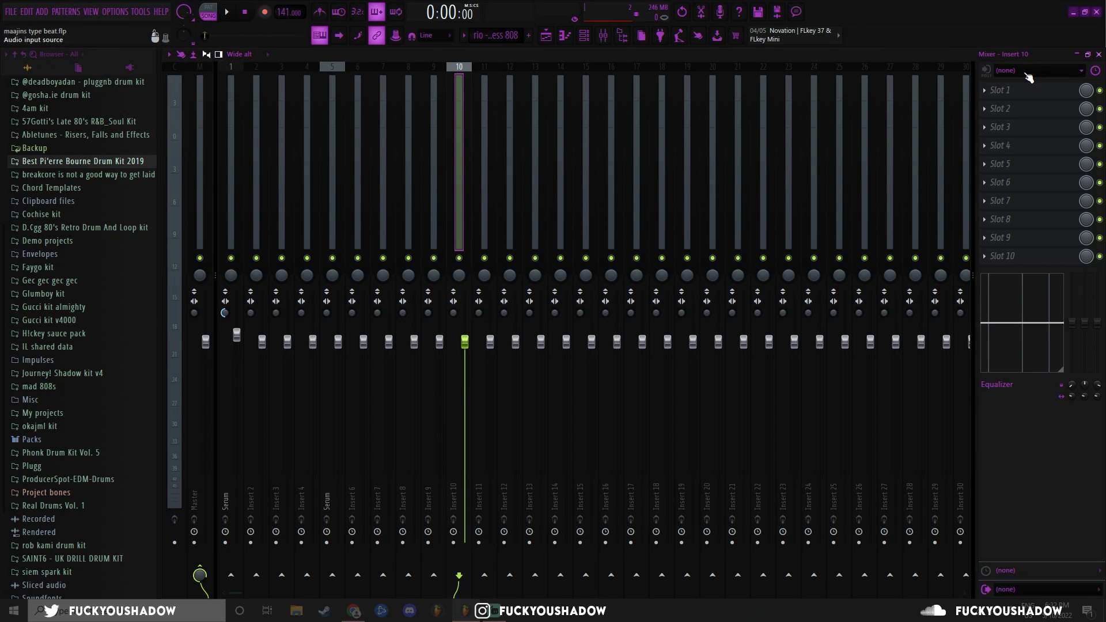
left_click(1014, 70)
key("F5")
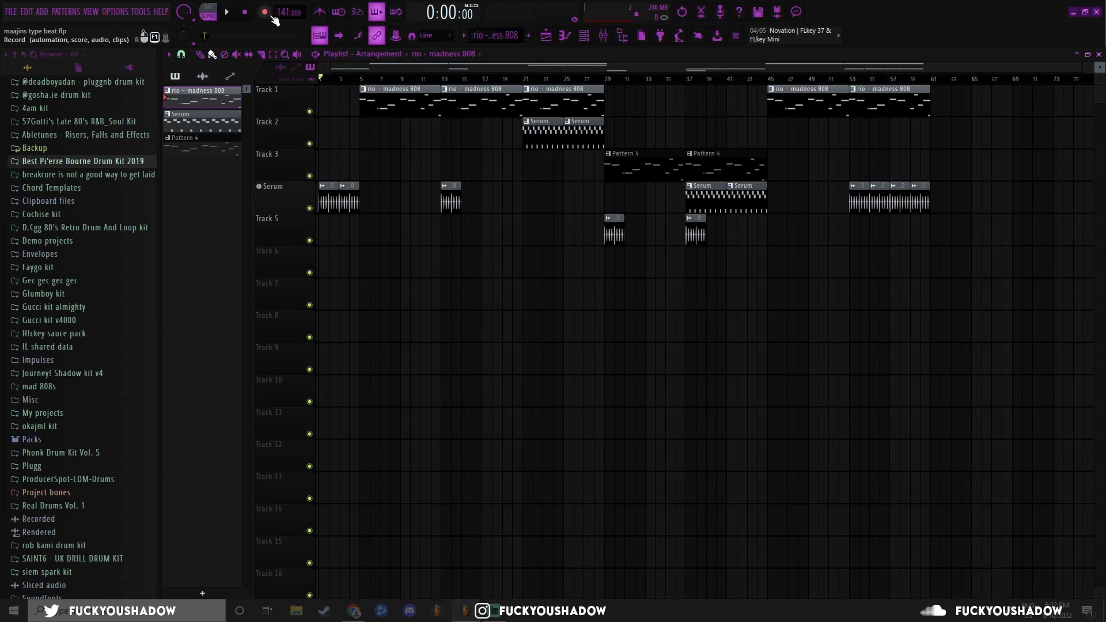
- Arm recording for everything, and disarm it again
left_click(285, 14)
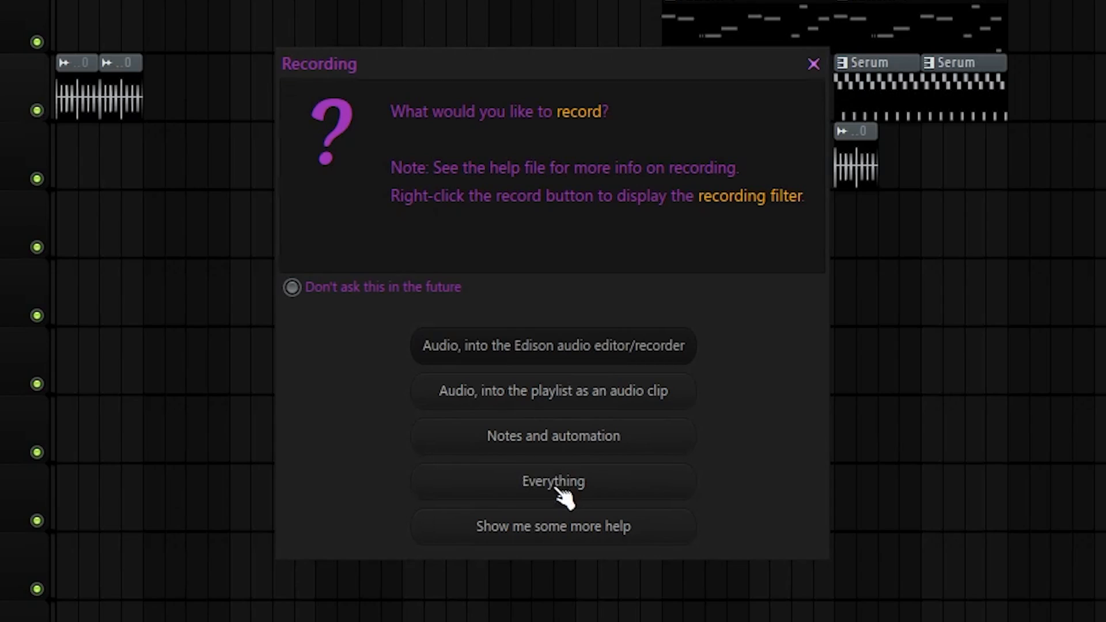
left_click(553, 486)
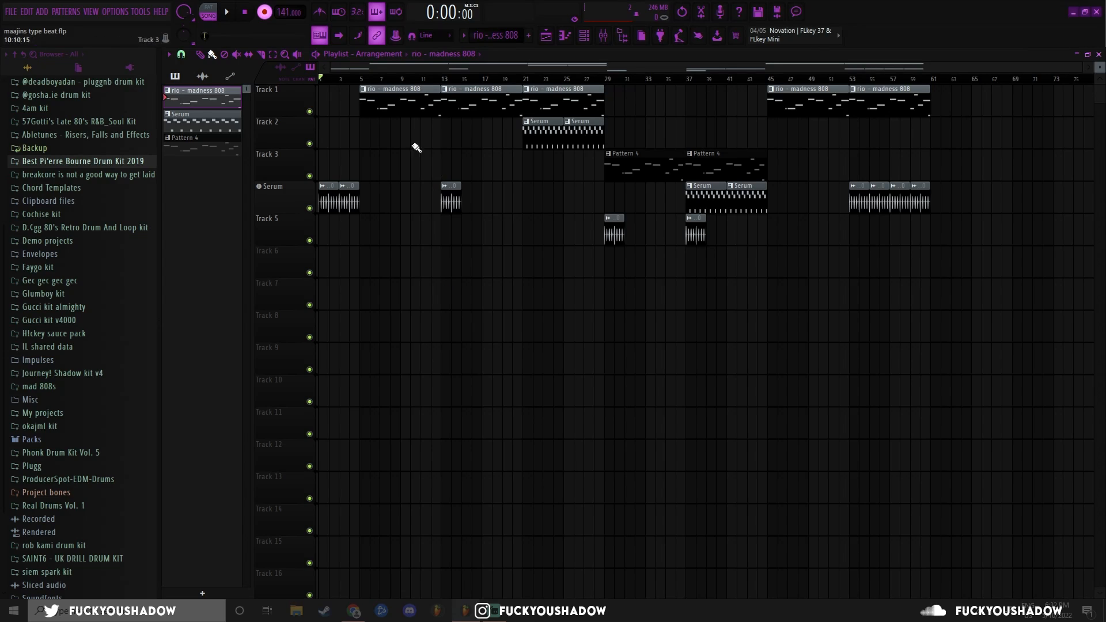
left_click(265, 15)
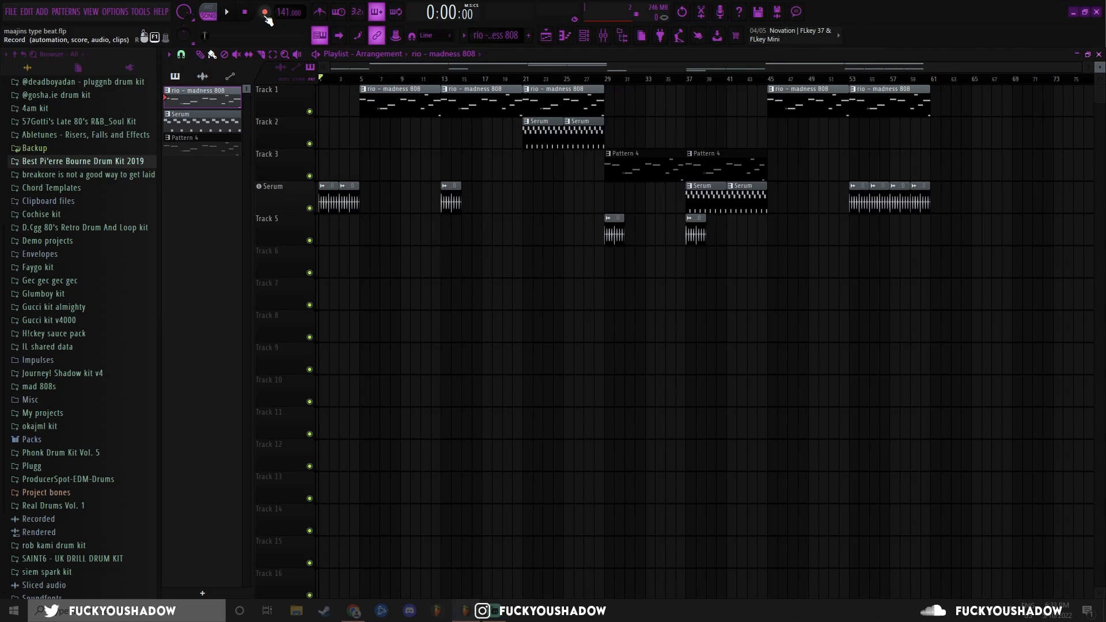
- Place the playhead at bar 3 and play the recorded Insert 10 audio clips in the intro
scroll(320, 243, "up", 5)
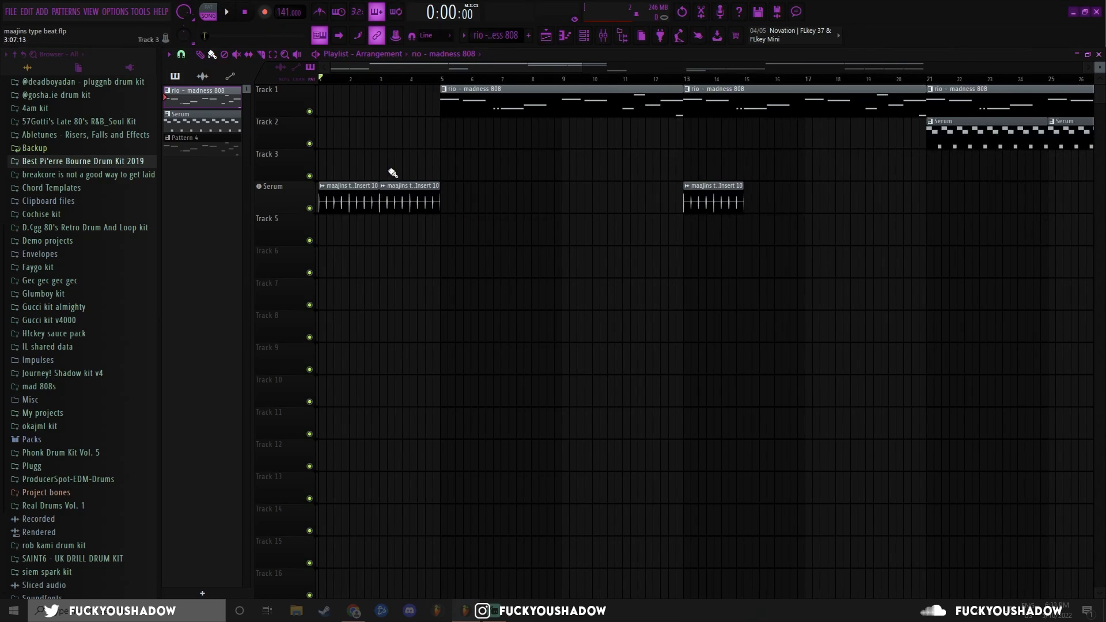
left_click(340, 82)
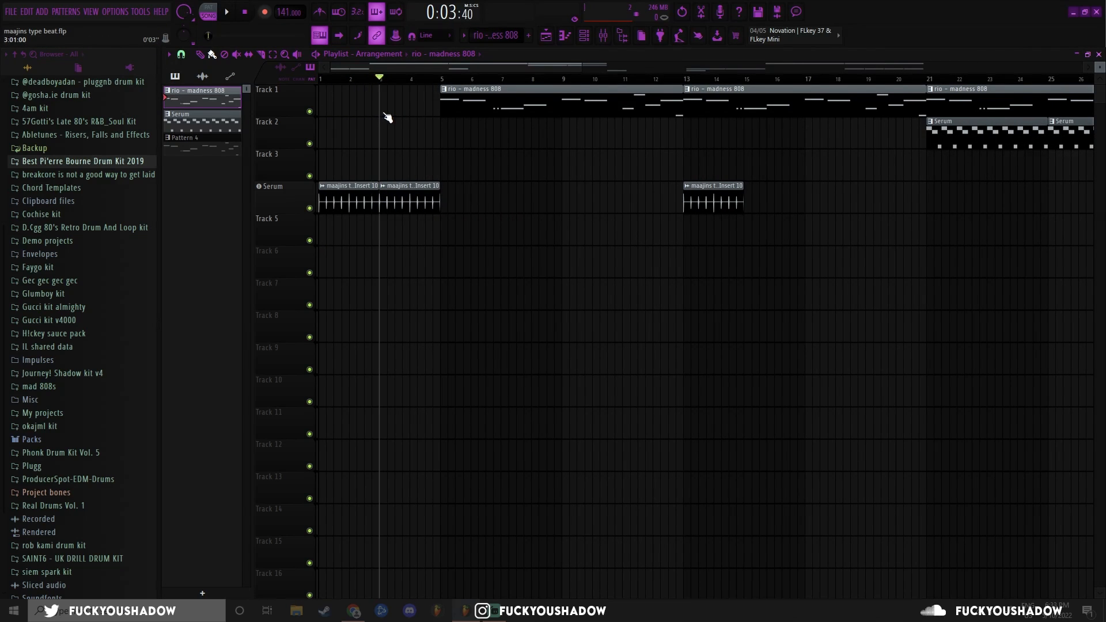
key("space")
scroll(497, 156, "down", 5)
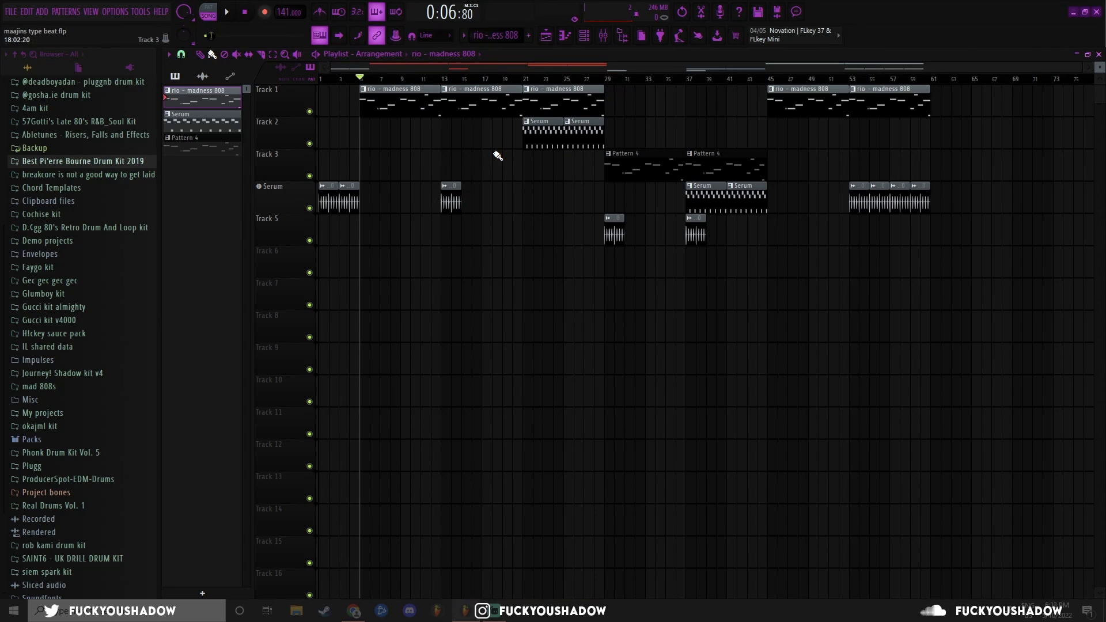
- Mark out the arrangement's sections in turn: bars 5 to 20, bars 21 to 28 and bars 29 to 44
left_click_drag(360, 79, 522, 78)
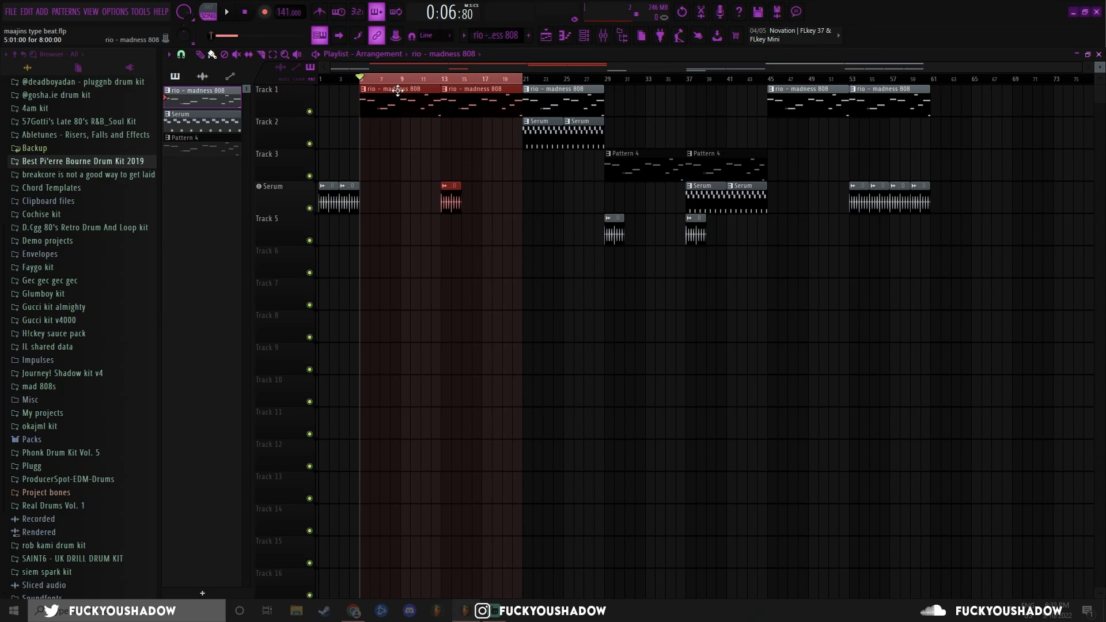
left_click_drag(522, 79, 602, 87)
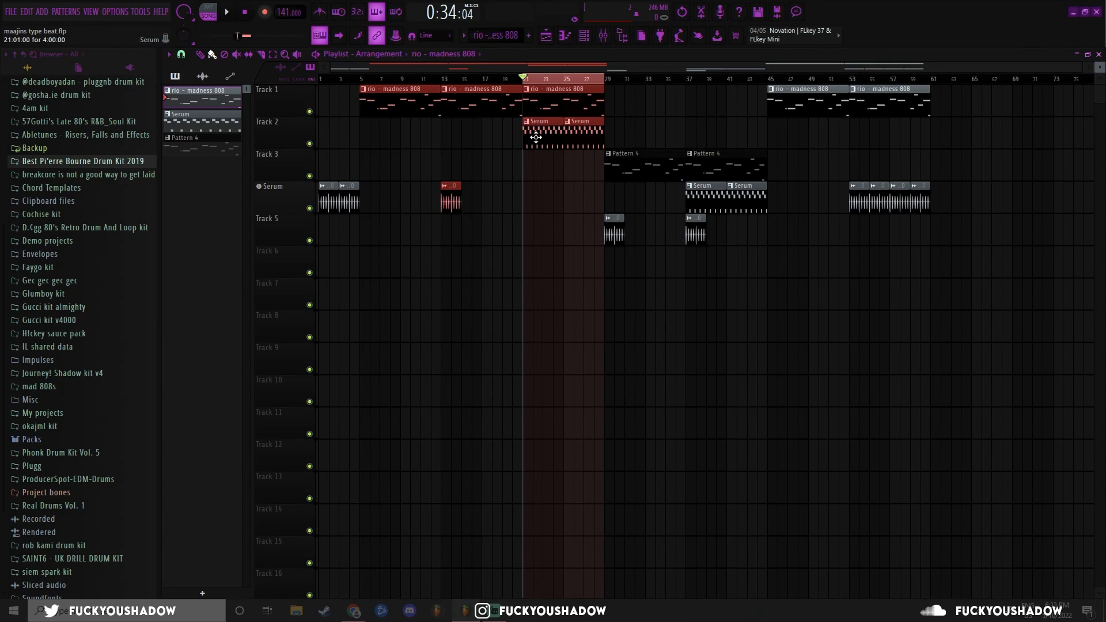
left_click_drag(604, 79, 764, 81)
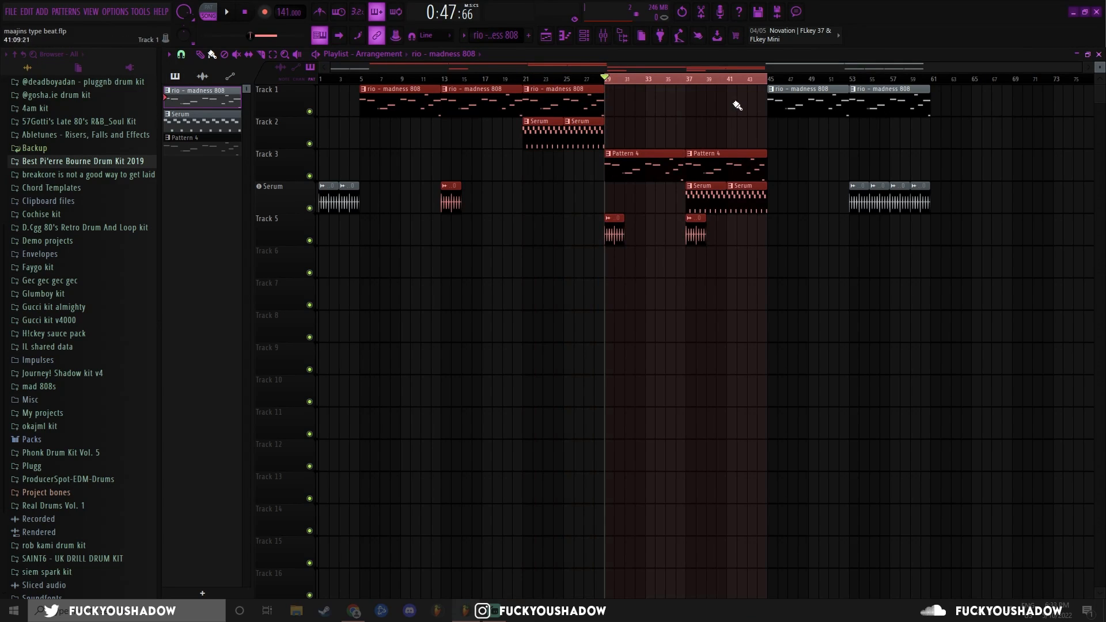
- Mark out bars 37 to 44 and bars 45 to 60 of the arrangement, and place the playhead at bar 53
left_click(652, 138, "ctrl")
left_click_drag(687, 79, 764, 80)
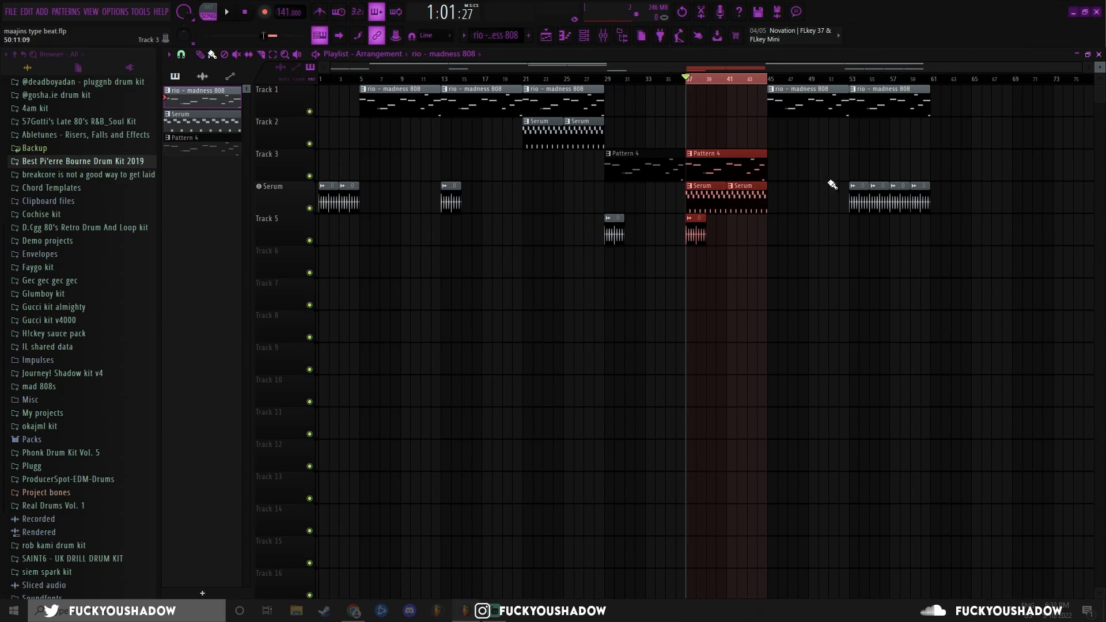
left_click_drag(769, 80, 926, 81)
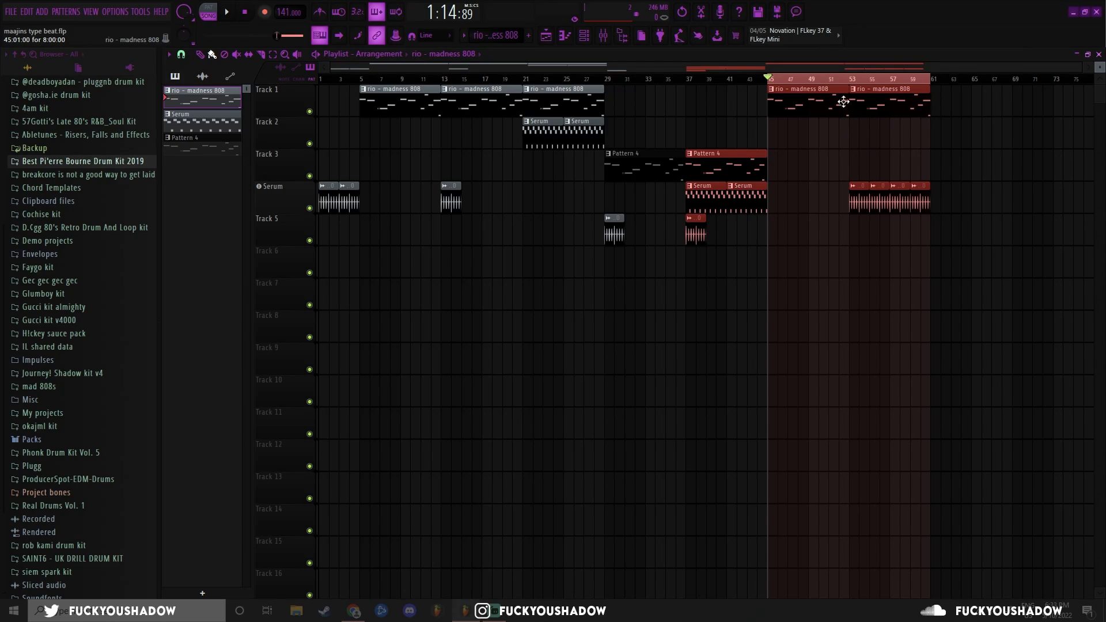
left_click(850, 79)
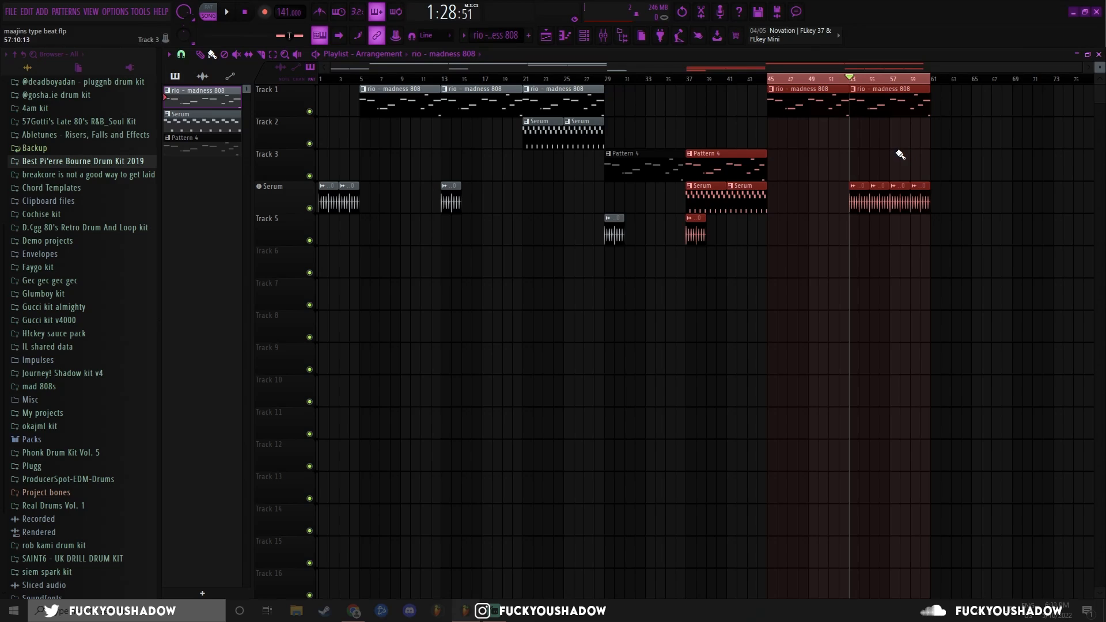
- Clear the timeline selection and return the playhead to the start of the arrangement
left_click_drag(370, 79, 401, 107)
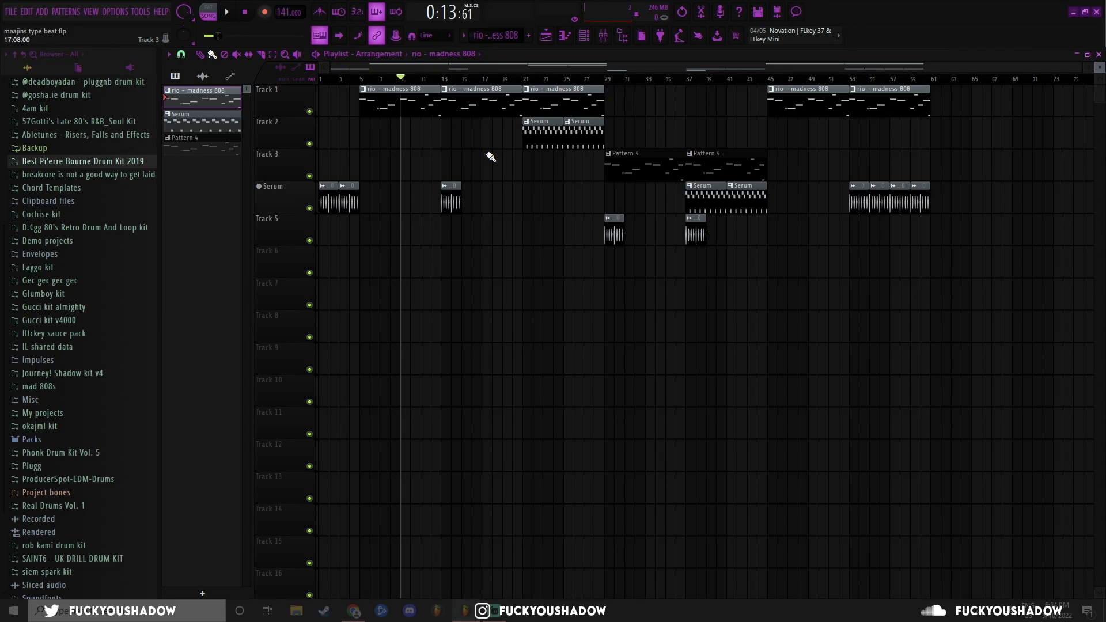
left_click_drag(402, 78, 126, 77)
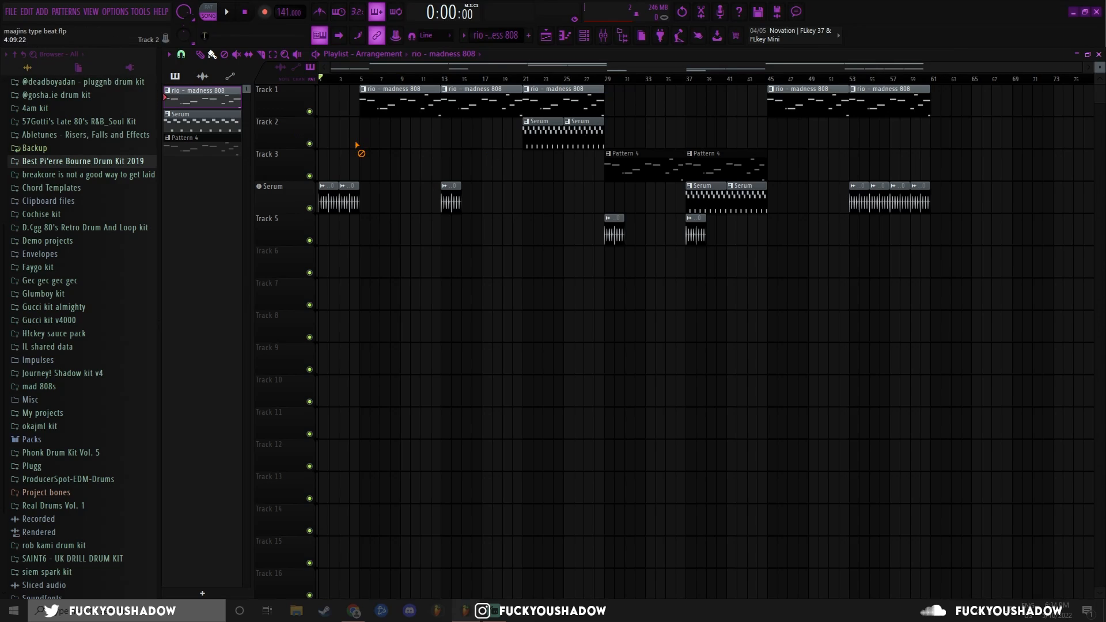